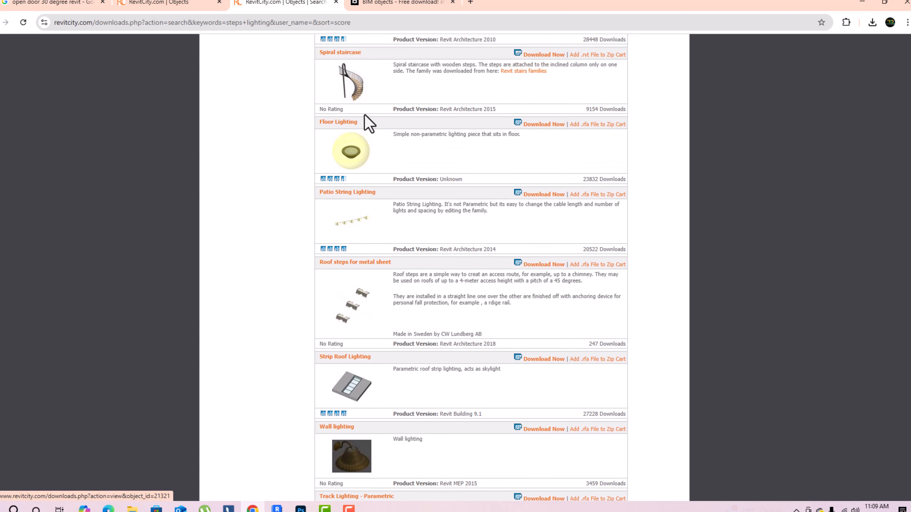
# Browse the RevitCity search results for steps lighting families
pyautogui.scroll(-10, 388, 216)
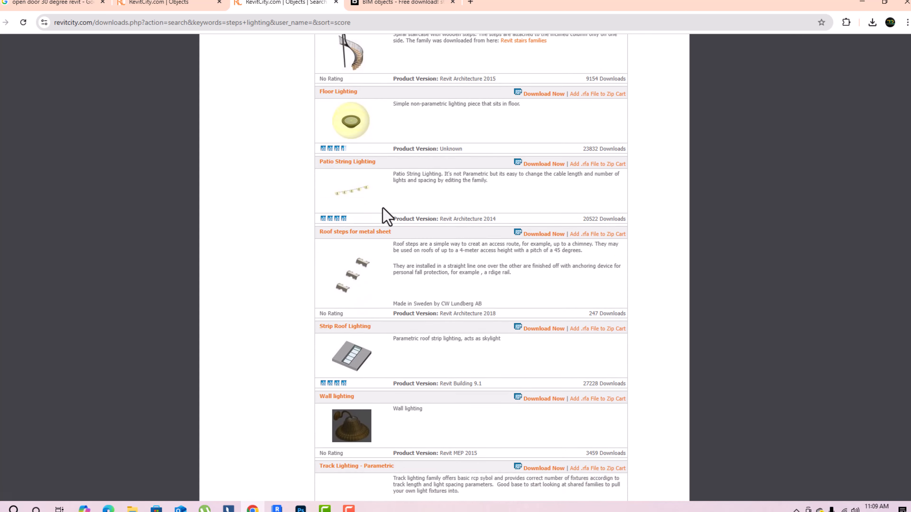
pyautogui.scroll(-5, 383, 212)
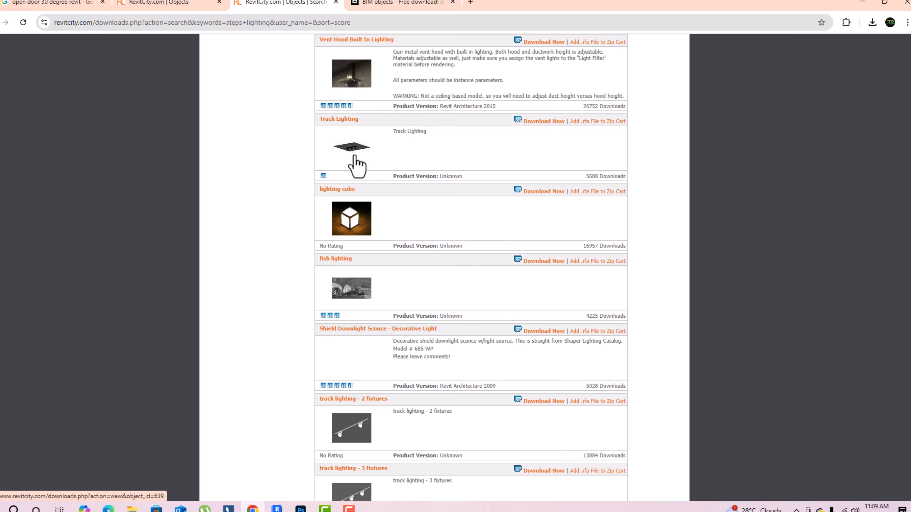
pyautogui.scroll(-8, 371, 169)
pyautogui.scroll(6, 372, 168)
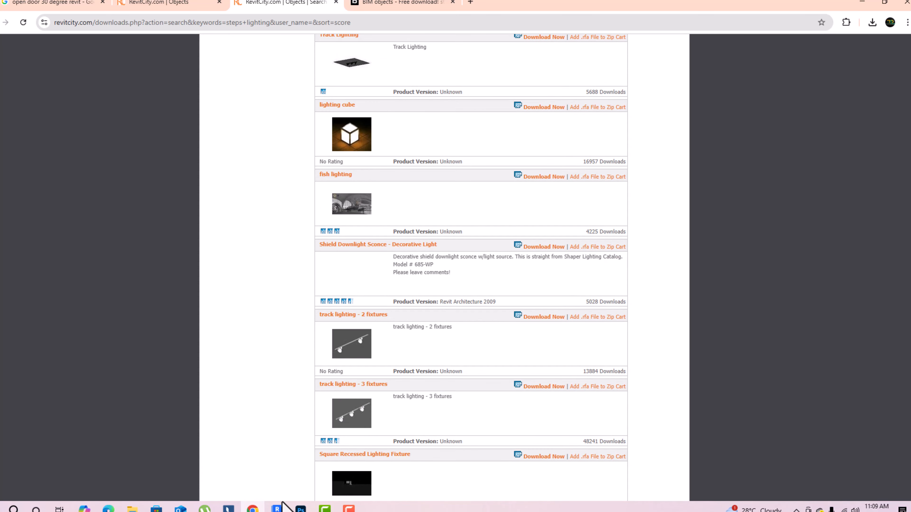
# Switch to Revit and start placing a component of type 700OSIKN92730B12 from the Lighting-Surface_Mount-Visual_Comfort_&_Co-Ikon_Step_Outdoor family
pyautogui.click(278, 508)
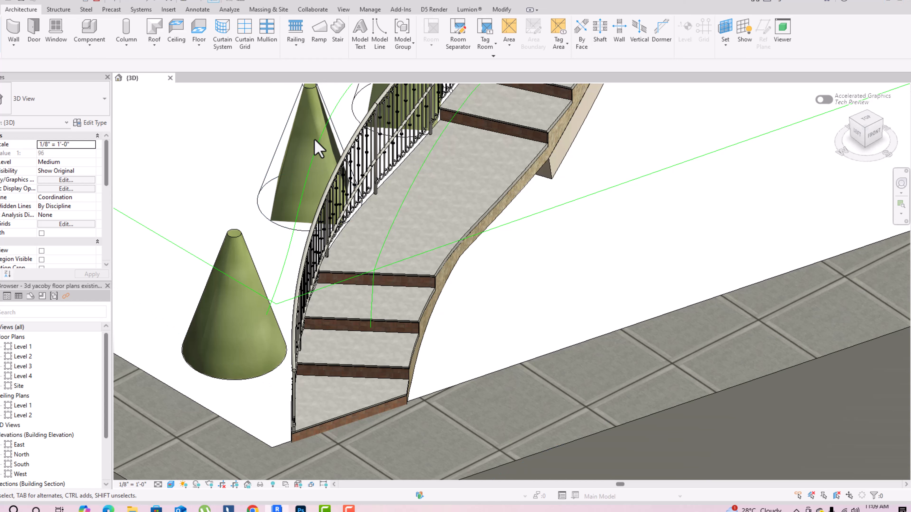
pyautogui.scroll(-4, 354, 450)
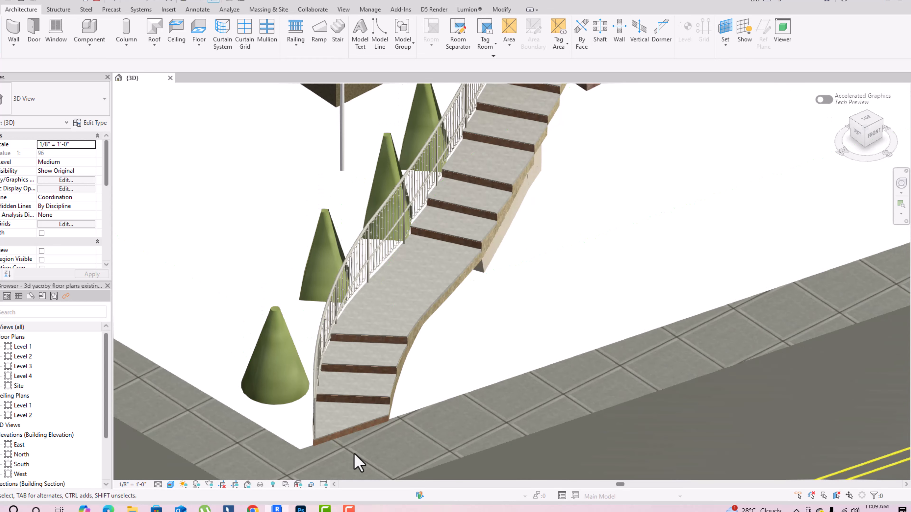
pyautogui.scroll(4, 354, 445)
pyautogui.scroll(3, 354, 438)
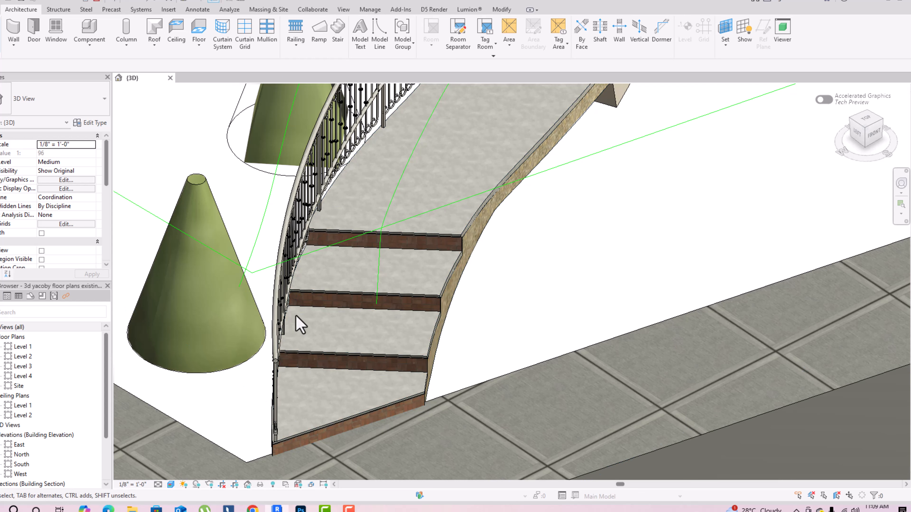
pyautogui.click(90, 54)
pyautogui.click(98, 60)
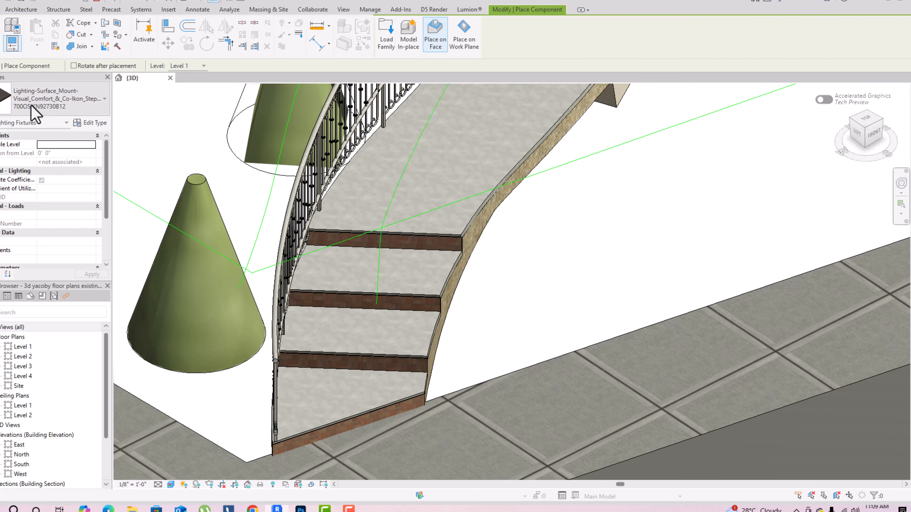
pyautogui.click(32, 107)
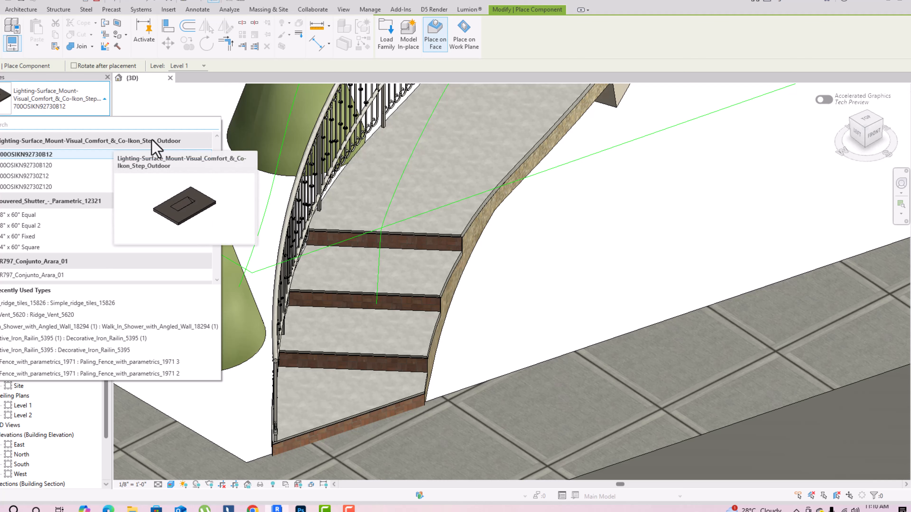
pyautogui.click(36, 158)
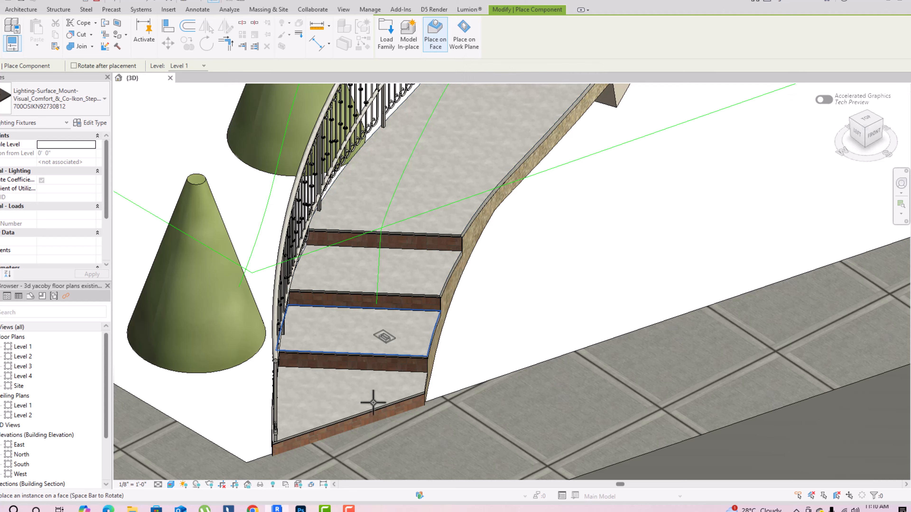
# Place a step light near the middle of each of the four riser faces below the stair's long landing
pyautogui.scroll(3, 359, 450)
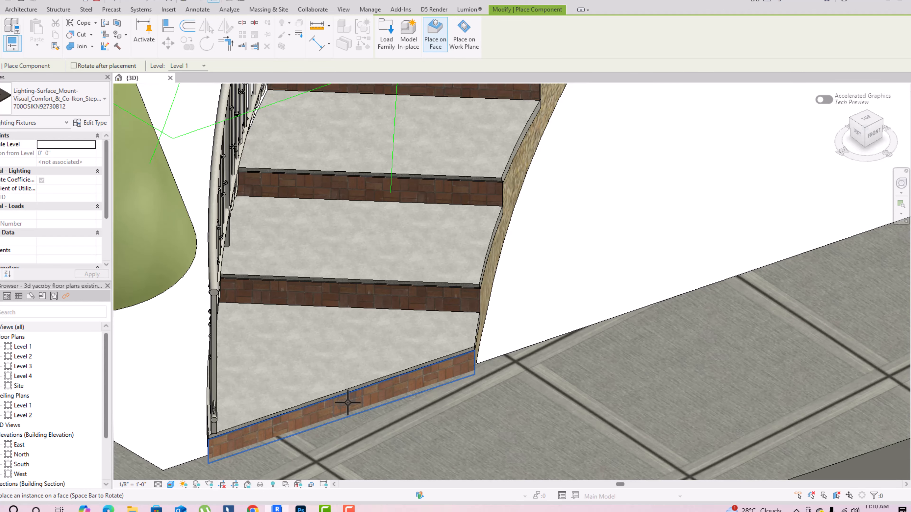
pyautogui.click(347, 404)
pyautogui.click(339, 296)
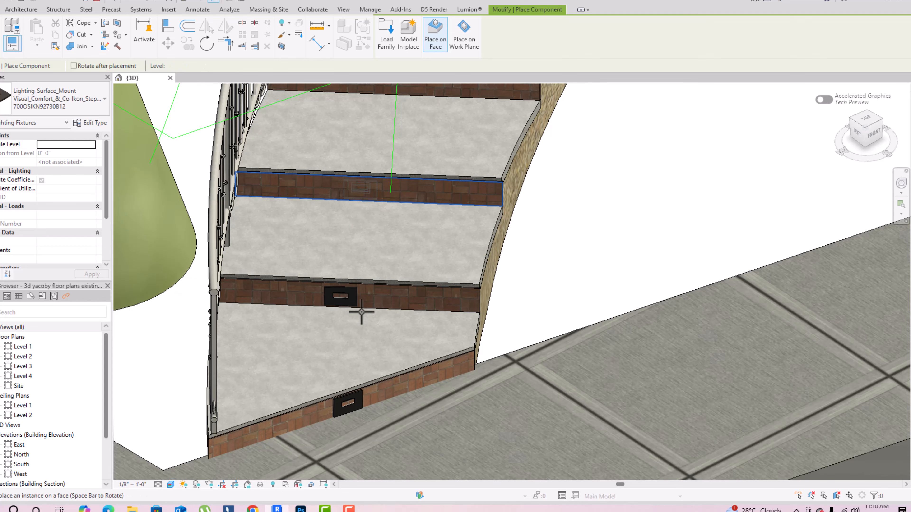
pyautogui.scroll(-3, 360, 368)
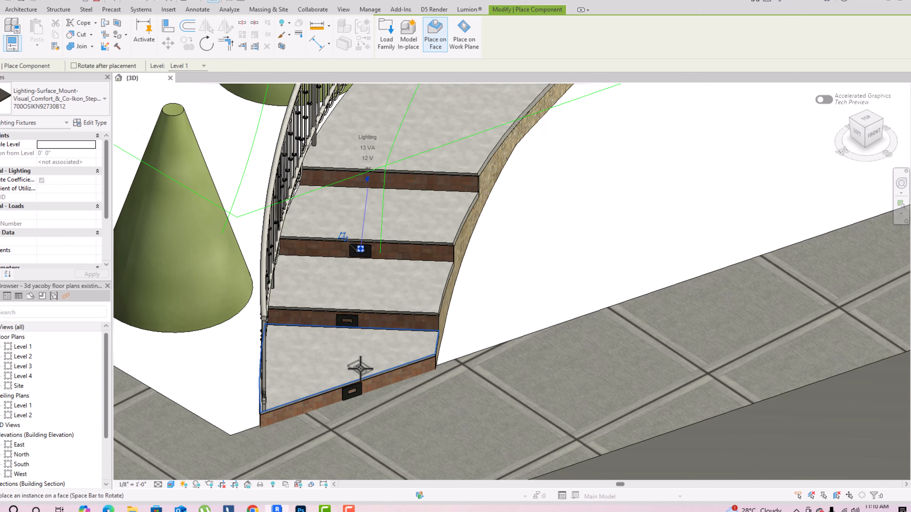
pyautogui.scroll(4, 356, 248)
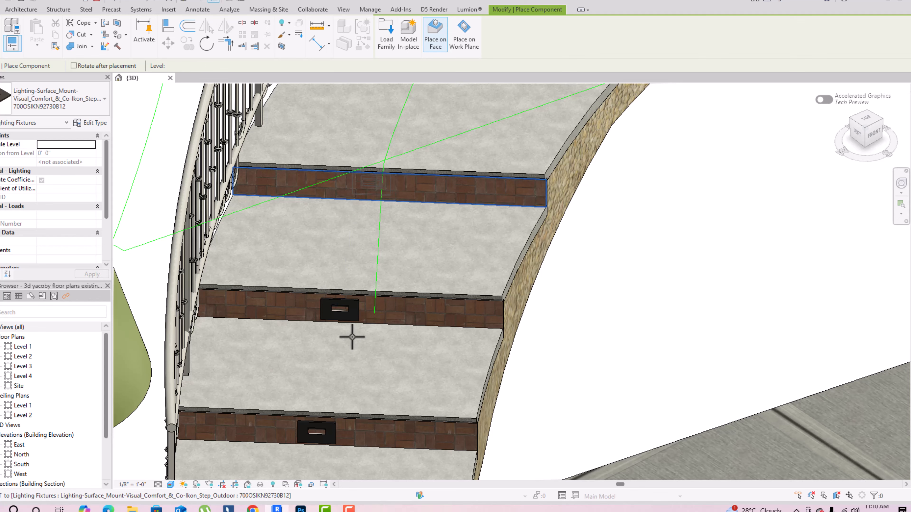
pyautogui.scroll(-5, 352, 337)
pyautogui.scroll(2, 440, 198)
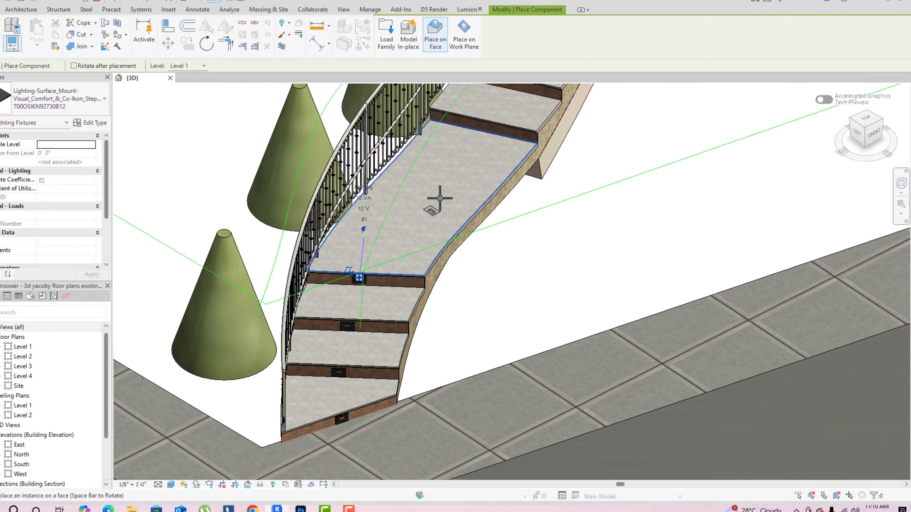
# Place a step light near the middle of each of the first three riser faces above the long landing
pyautogui.scroll(3, 474, 135)
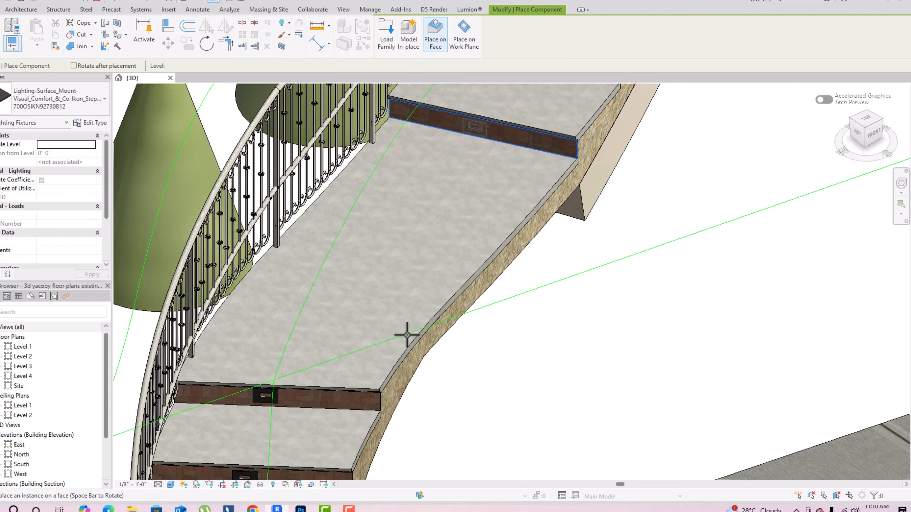
pyautogui.scroll(-5, 407, 334)
pyautogui.scroll(4, 453, 217)
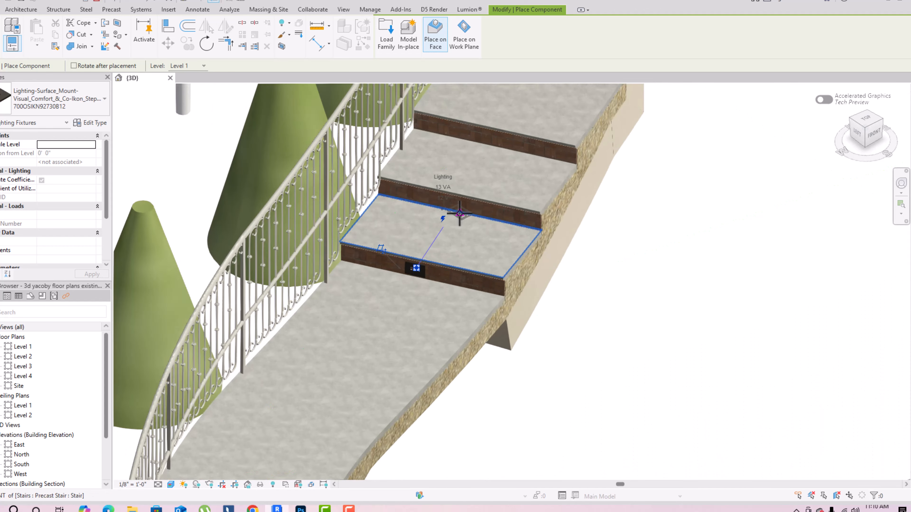
pyautogui.scroll(4, 453, 216)
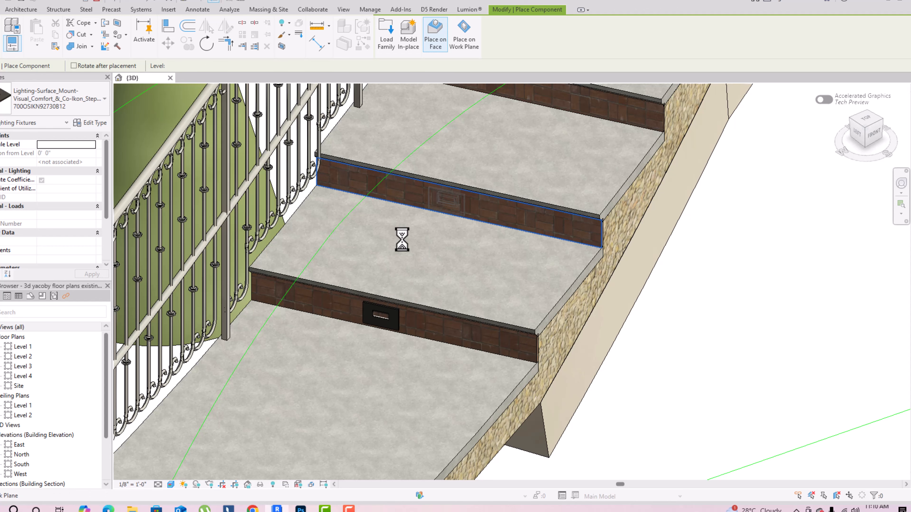
pyautogui.scroll(-5, 407, 285)
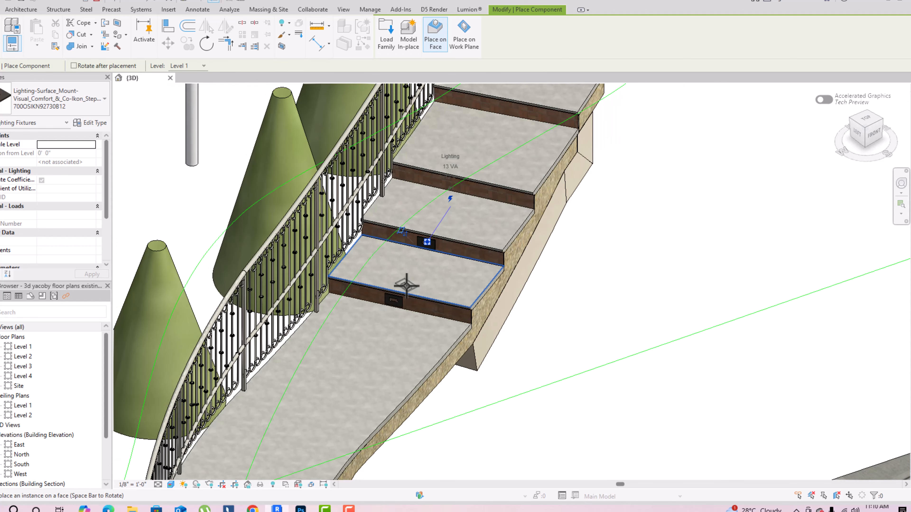
pyautogui.scroll(4, 435, 226)
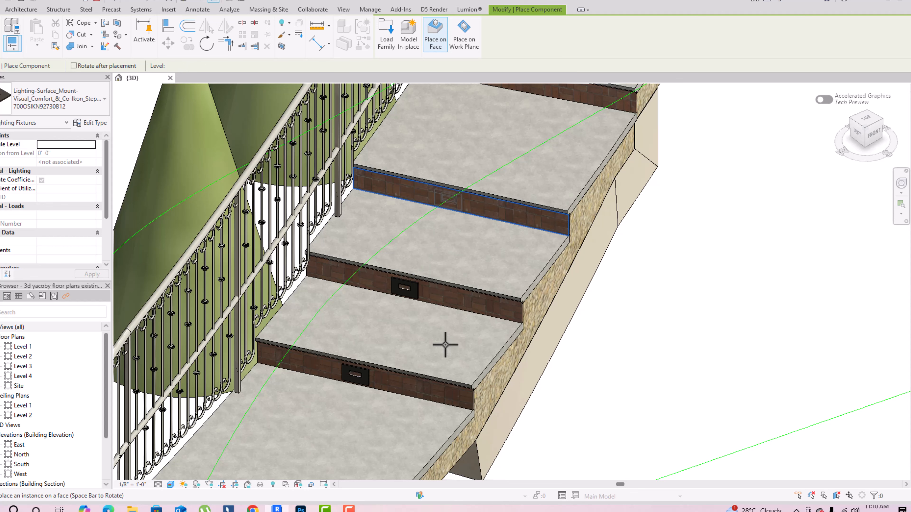
# Place step lights on the remaining three riser faces leading up to the porch and end component placement
pyautogui.scroll(-3, 445, 345)
pyautogui.scroll(5, 464, 273)
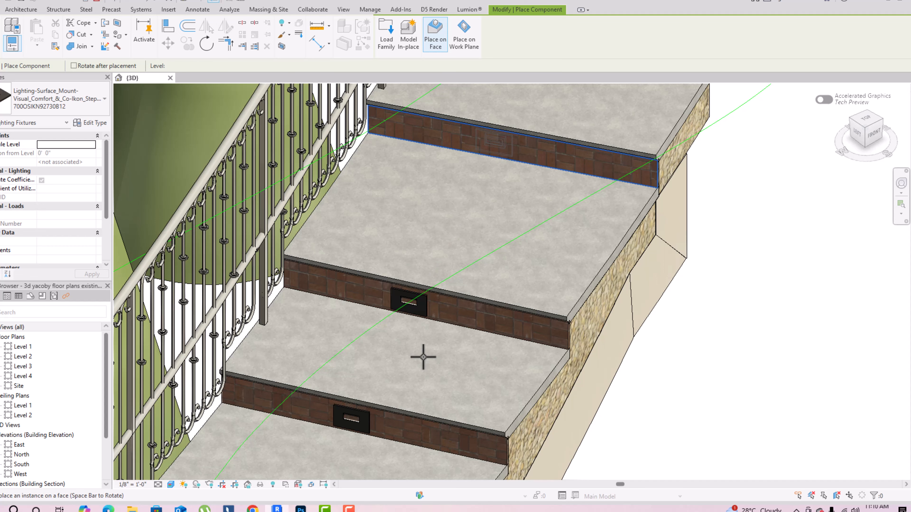
pyautogui.scroll(-4, 422, 357)
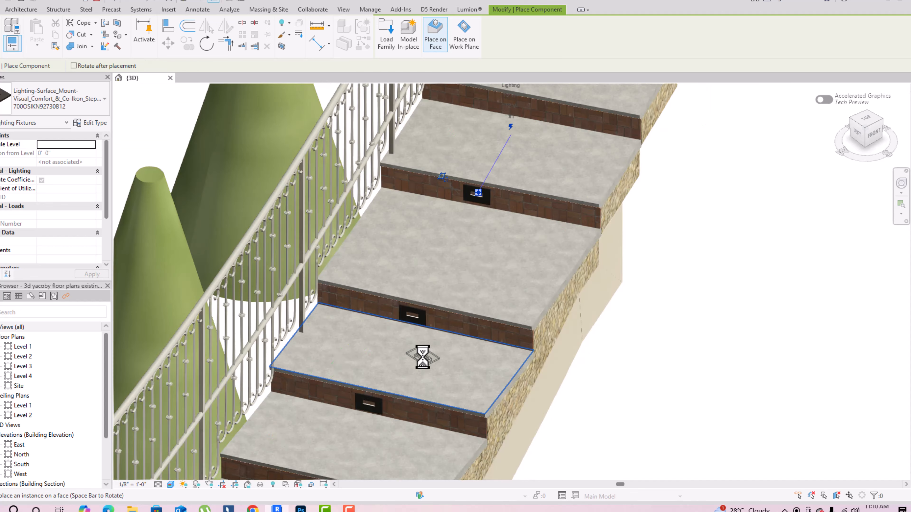
pyautogui.scroll(4, 481, 189)
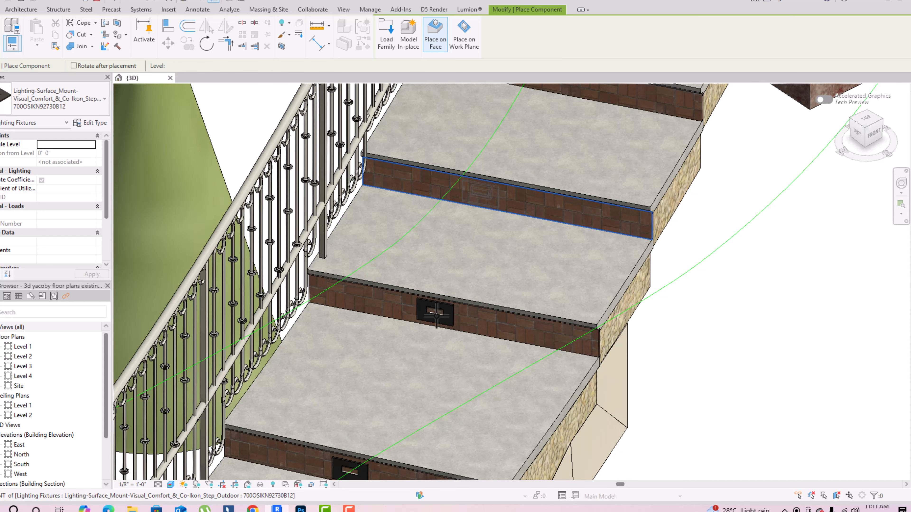
pyautogui.scroll(-4, 436, 315)
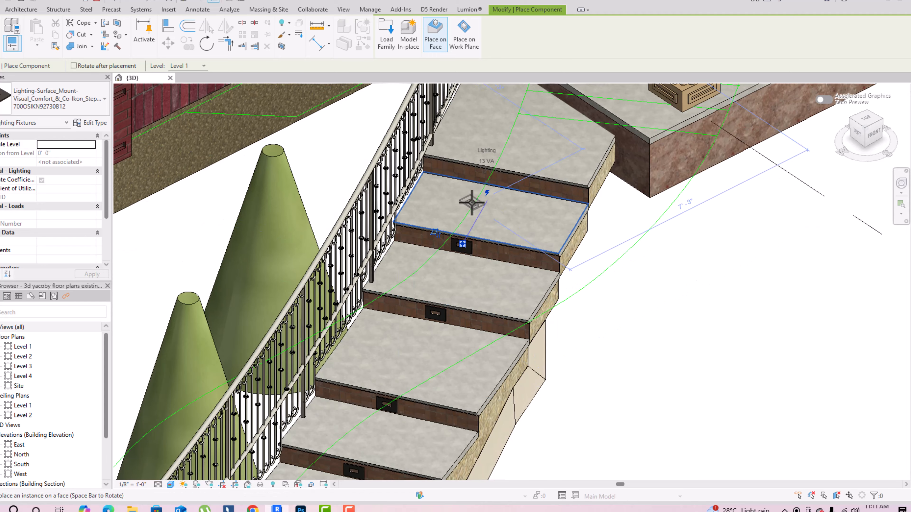
pyautogui.scroll(4, 502, 173)
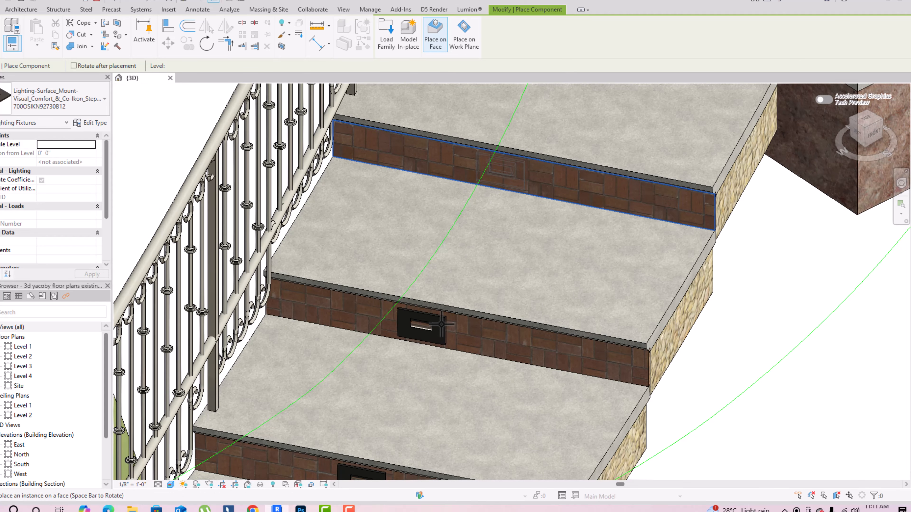
pyautogui.scroll(-4, 441, 324)
pyautogui.scroll(3, 498, 176)
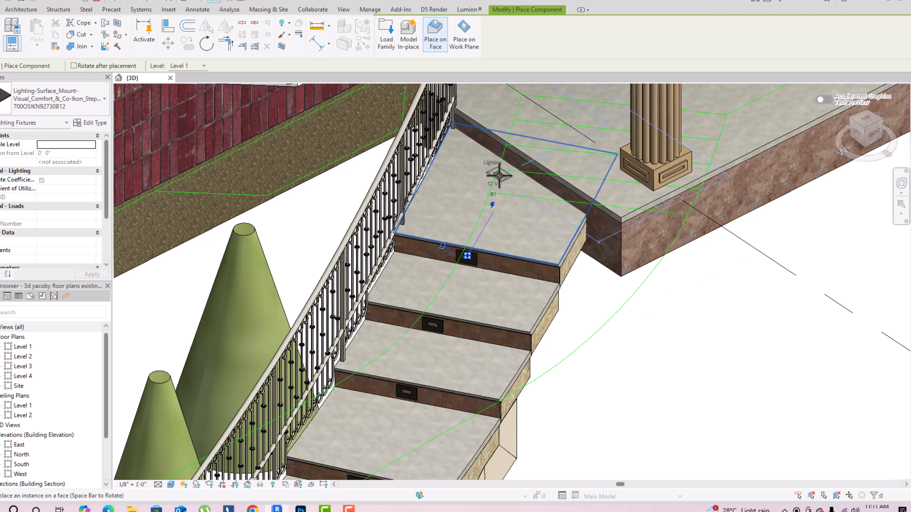
pyautogui.scroll(-5, 491, 136)
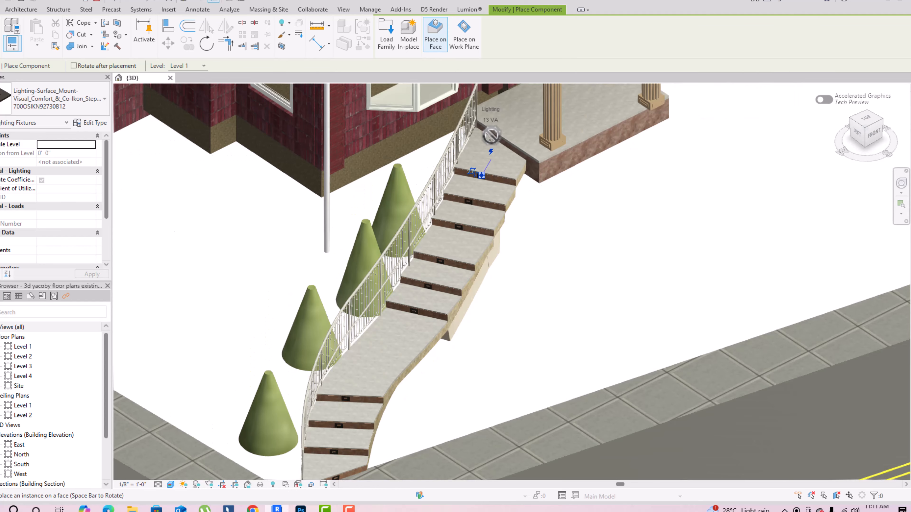
pyautogui.press('Escape')
pyautogui.press('Escape')
# Inspect the step lights along the whole curved stair, from the sidewalk up to the porch
pyautogui.scroll(3, 310, 480)
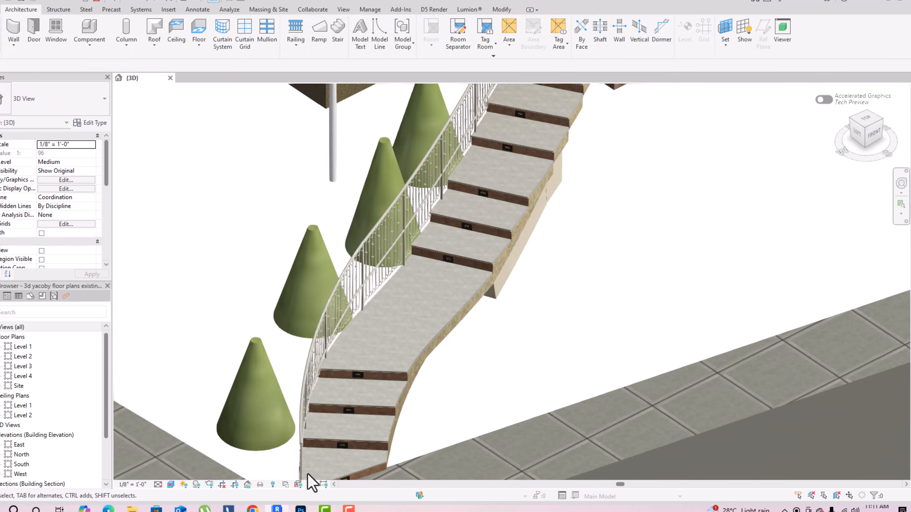
pyautogui.scroll(3, 307, 474)
pyautogui.scroll(3, 385, 387)
pyautogui.scroll(-4, 427, 227)
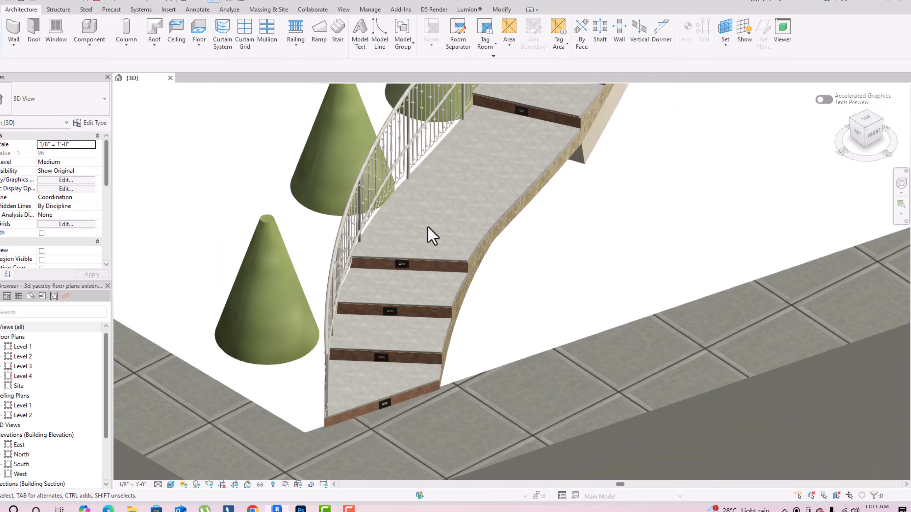
pyautogui.scroll(-3, 328, 389)
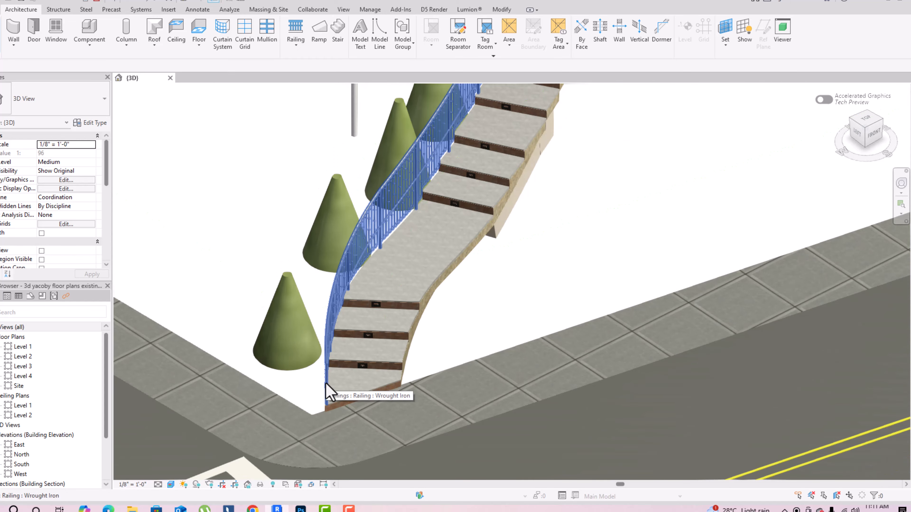
pyautogui.scroll(-3, 328, 389)
pyautogui.scroll(3, 477, 166)
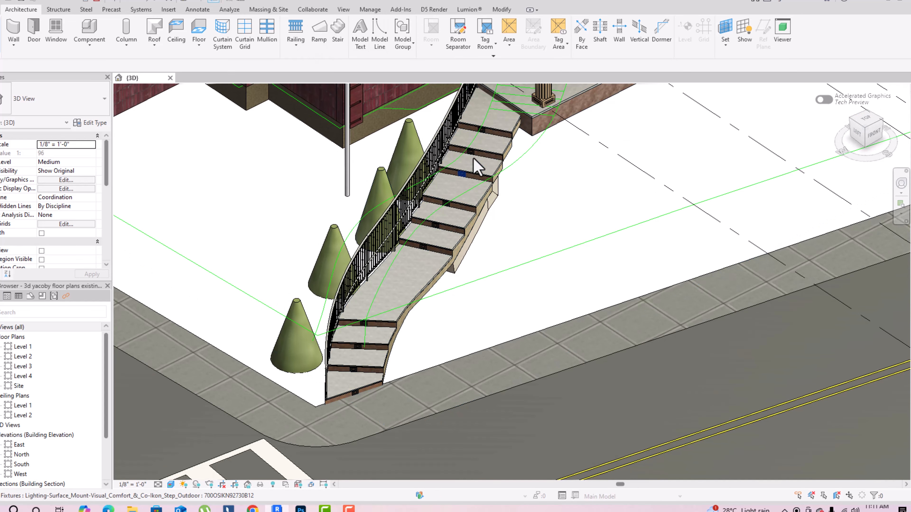
pyautogui.scroll(-3, 477, 166)
pyautogui.scroll(4, 498, 120)
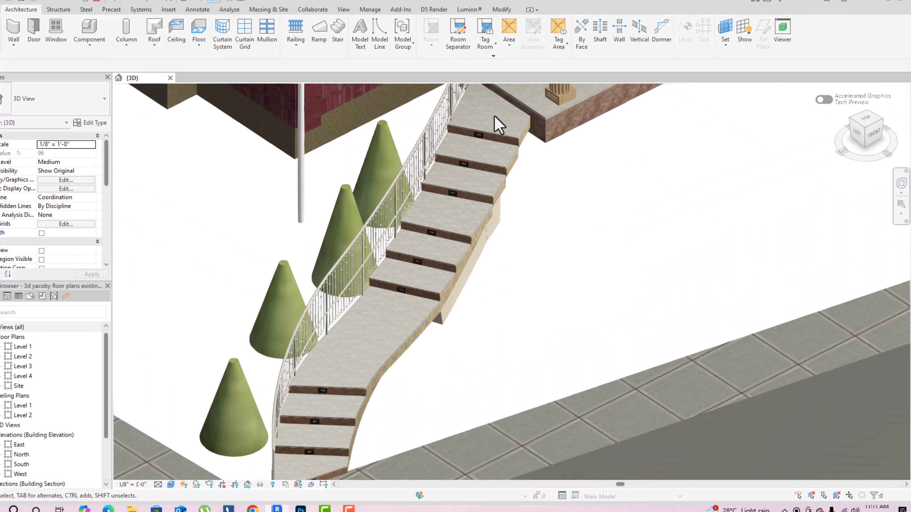
# Check the Lumion LiveSync controls in Revit, switch to Lumion and view the synced step lights on the entrance stairs
pyautogui.click(468, 10)
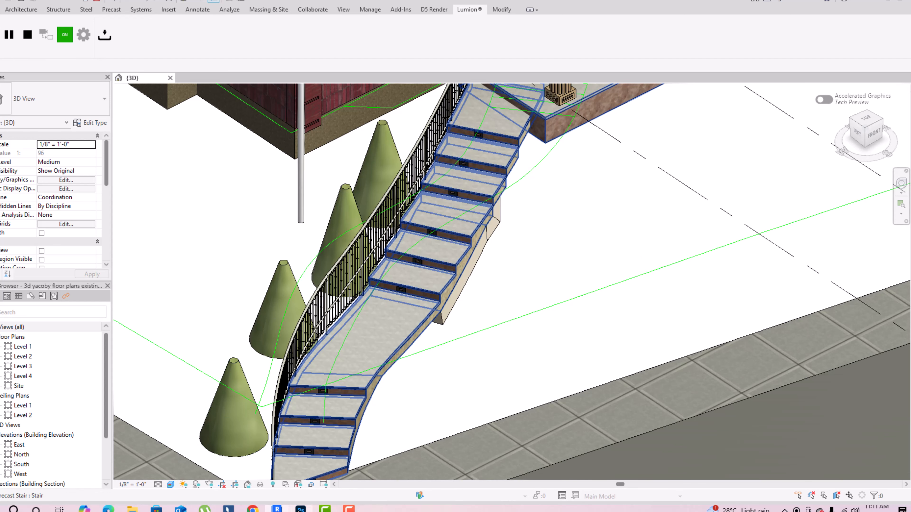
pyautogui.click(229, 508)
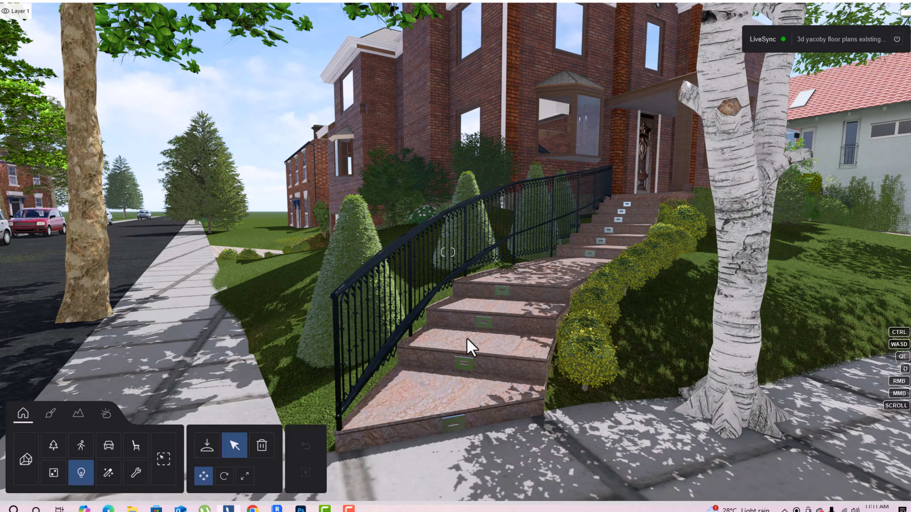
pyautogui.press('w')
pyautogui.press('s')
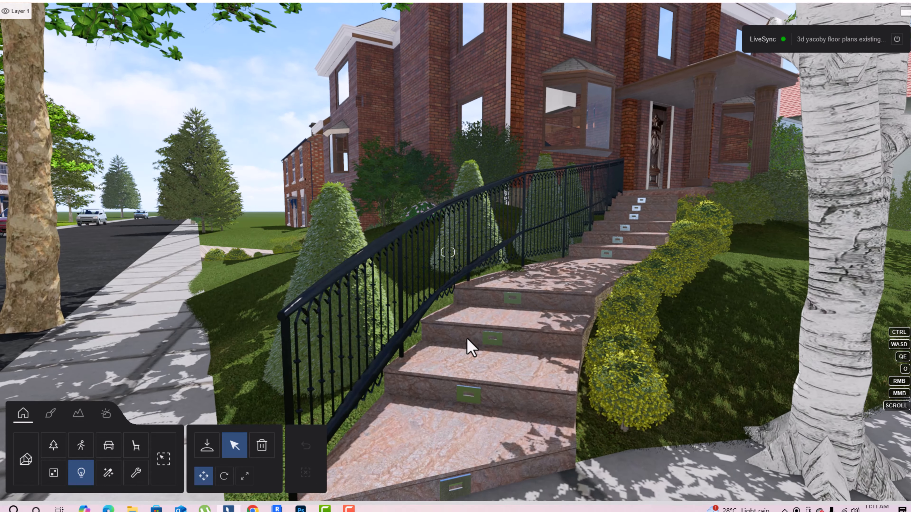
pyautogui.press('s')
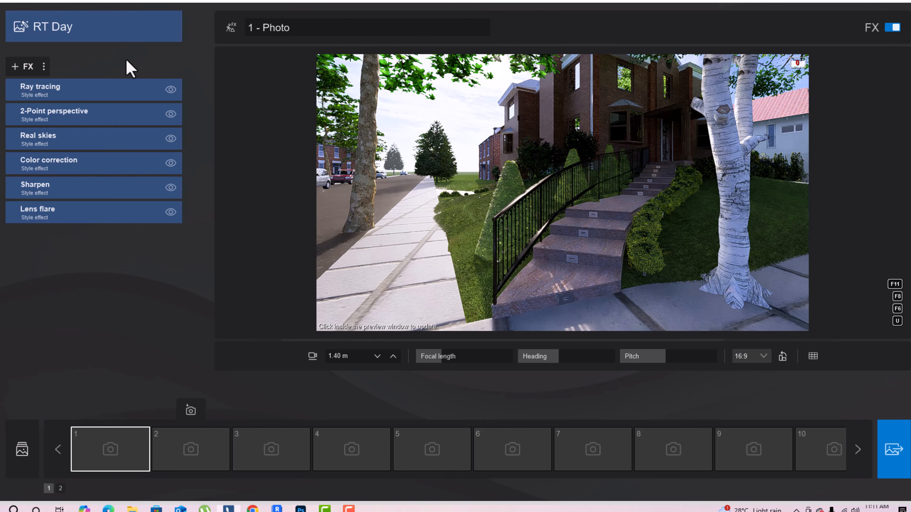
# Apply the RT Overcast style to the photo, update its preview, and return to build mode
pyautogui.click(54, 27)
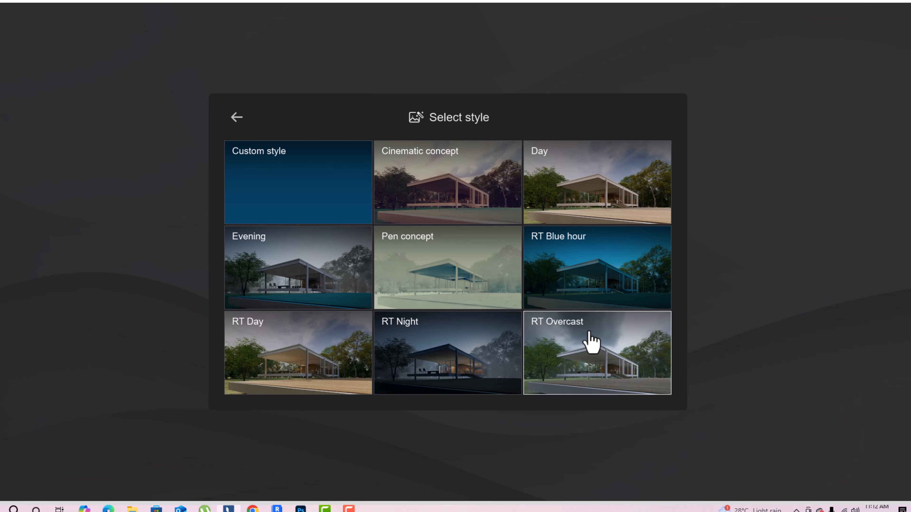
pyautogui.click(591, 343)
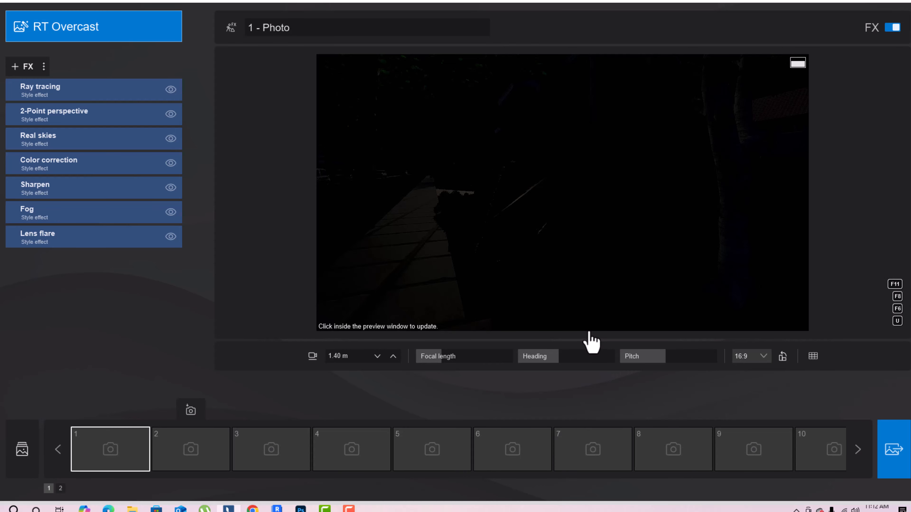
pyautogui.click(454, 240)
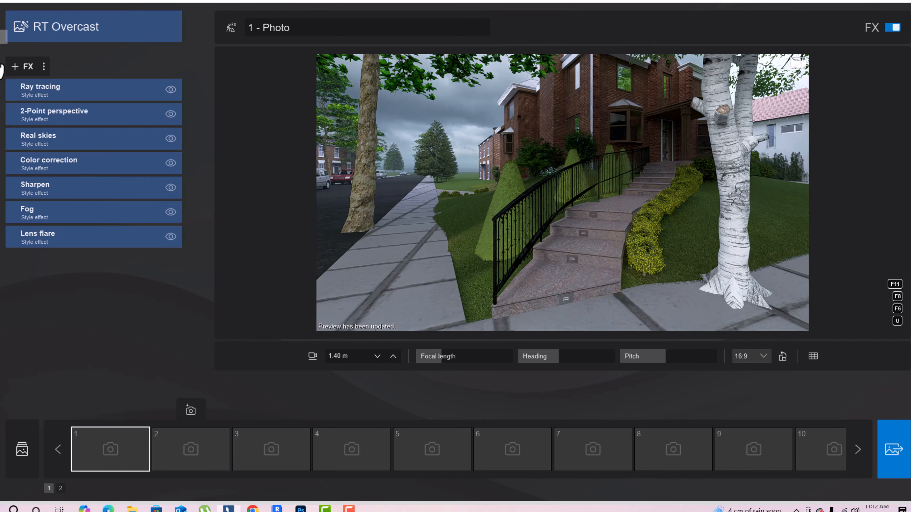
pyautogui.click(793, 92)
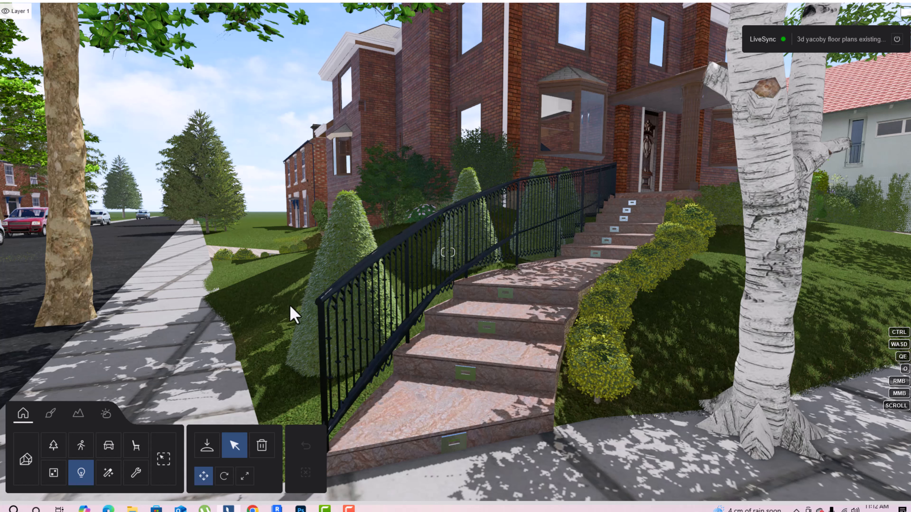
# Replace the step light fixtures' matte black surface material with Metal 011 from the metal materials library
pyautogui.click(50, 413)
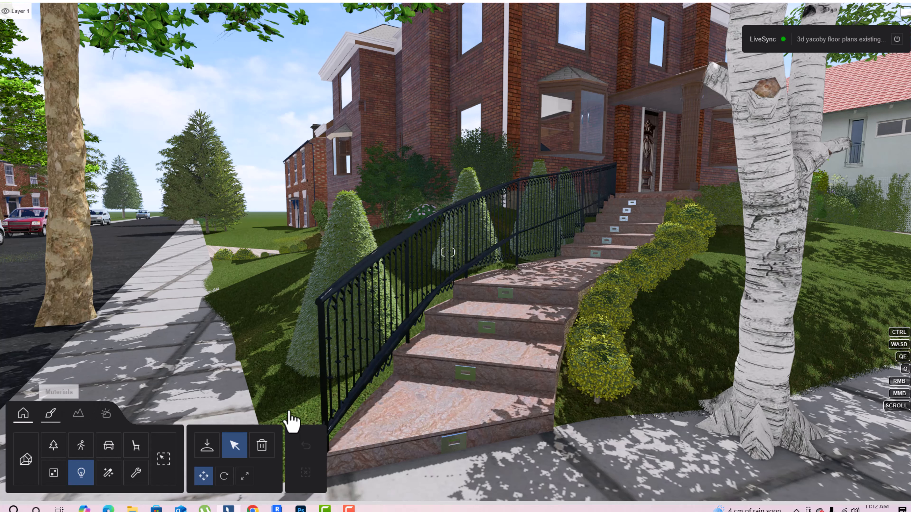
pyautogui.click(452, 442)
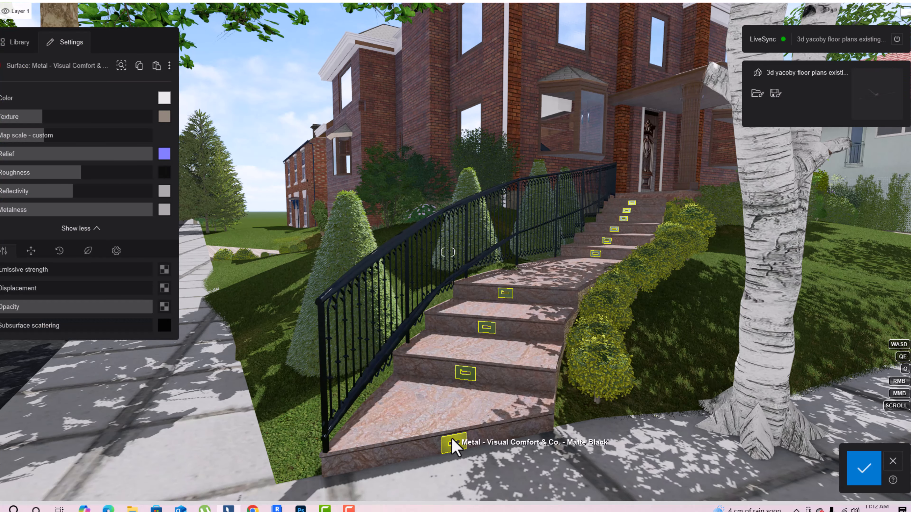
pyautogui.click(22, 43)
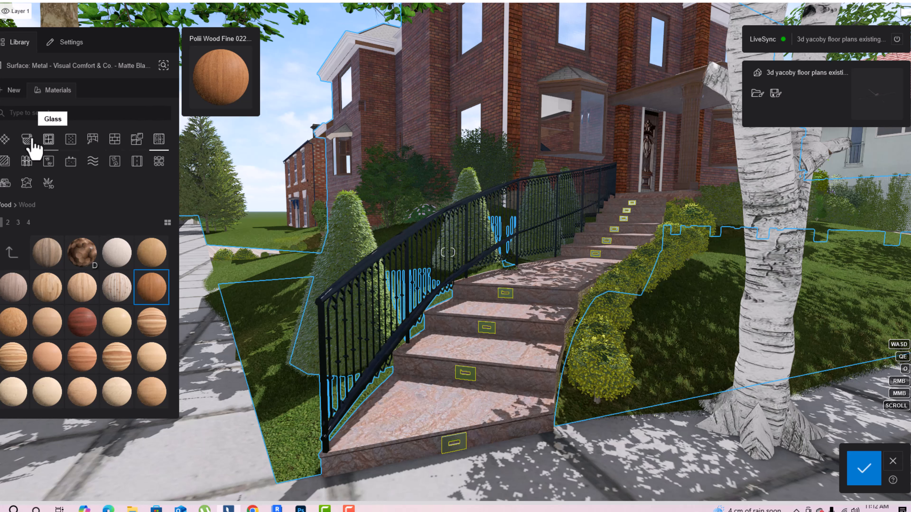
pyautogui.click(65, 138)
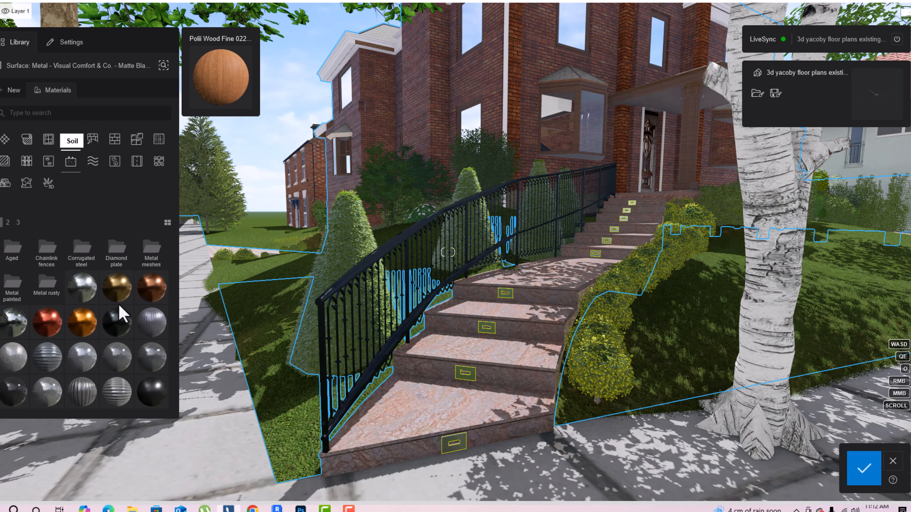
pyautogui.moveTo(152, 401)
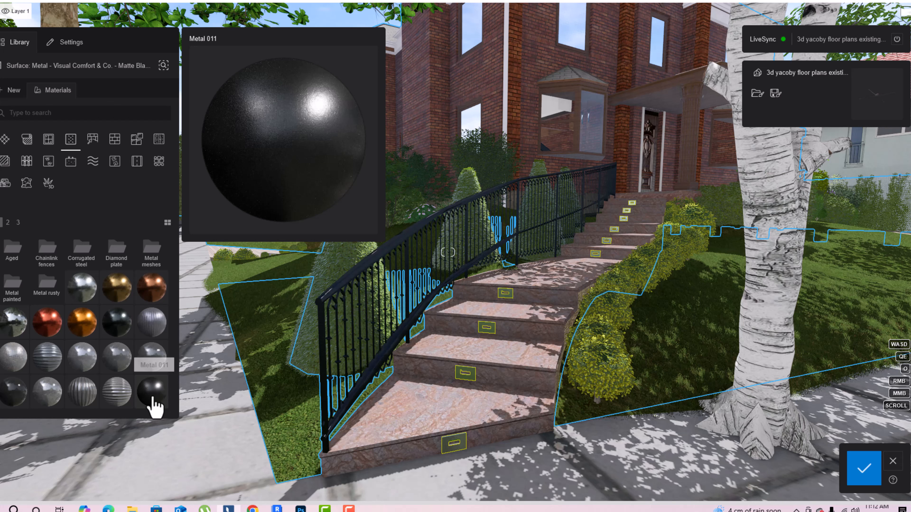
pyautogui.click(153, 401)
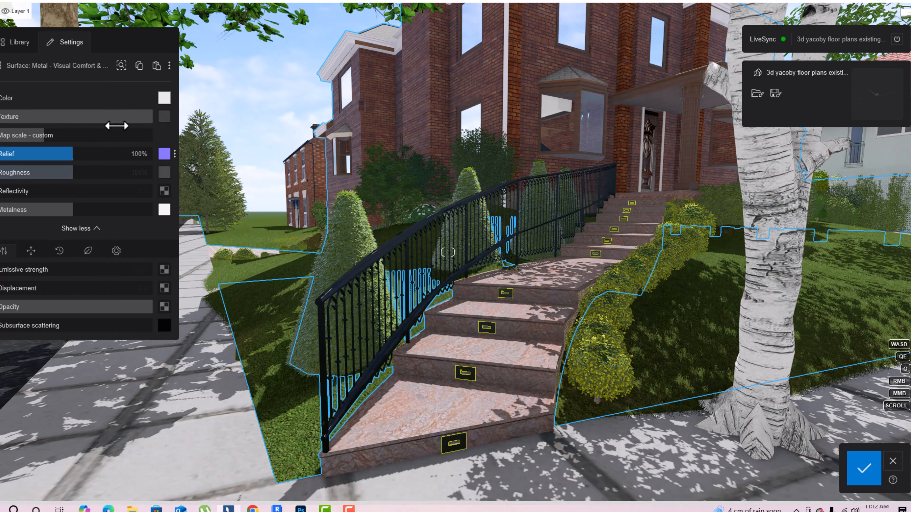
# Darken the fixture material's color to near black, set its texture to 34%, and save the material changes
pyautogui.click(164, 98)
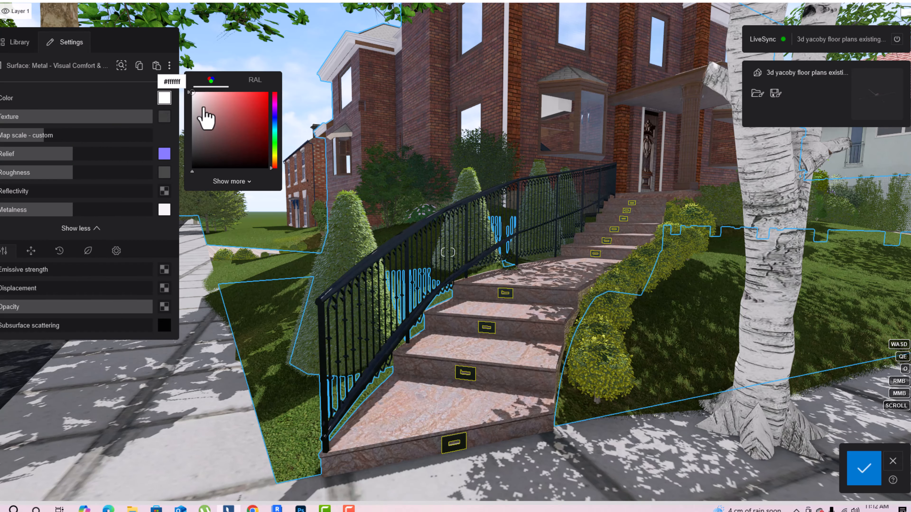
pyautogui.moveTo(206, 118); pyautogui.dragTo(190, 154)
pyautogui.moveTo(142, 117); pyautogui.dragTo(56, 126)
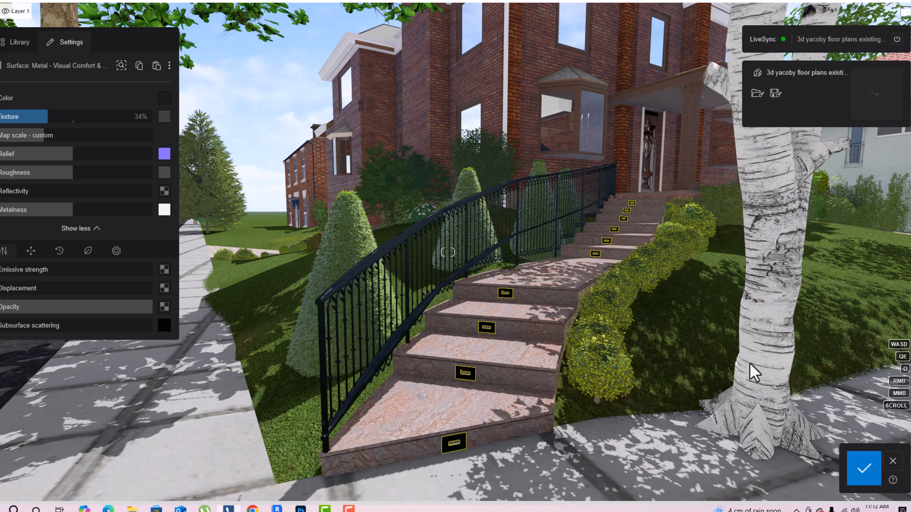
pyautogui.click(869, 468)
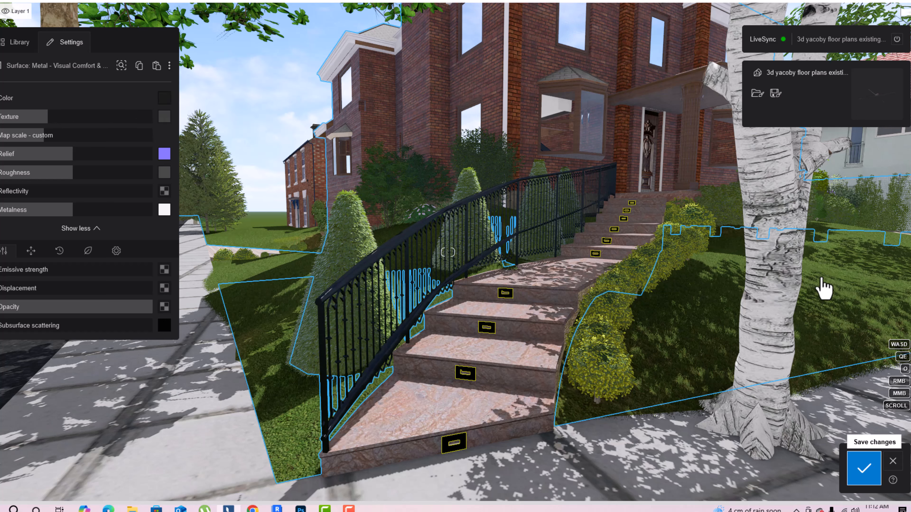
# Place a Lamp05 spotlight in front of the step light fixture on the lowest riser by the sidewalk
pyautogui.press('w')
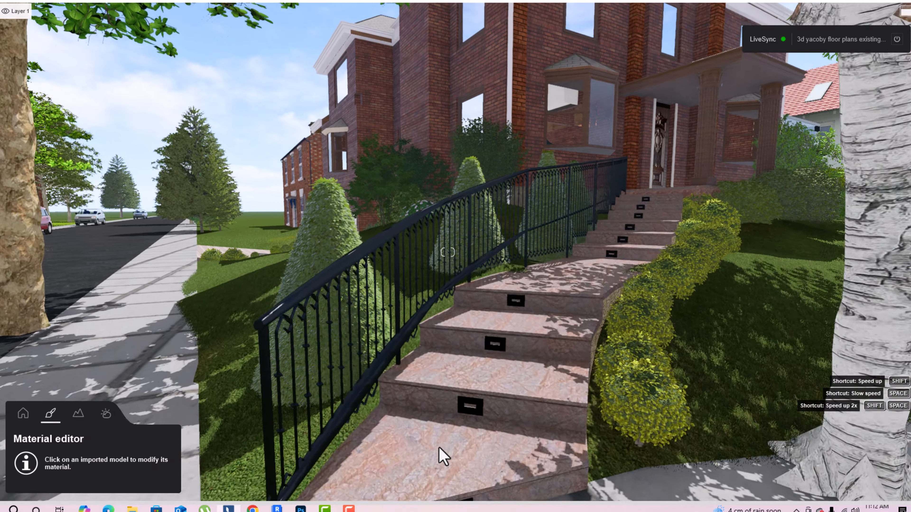
pyautogui.press('e')
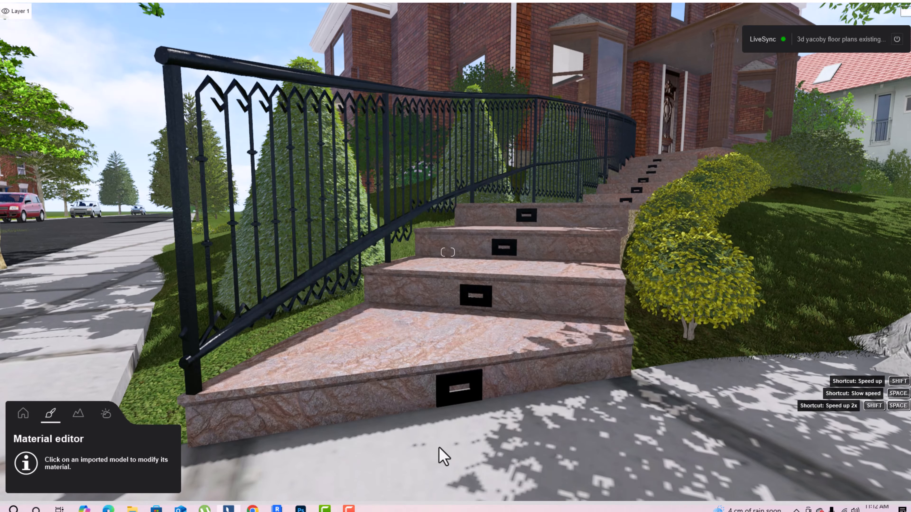
pyautogui.press('s')
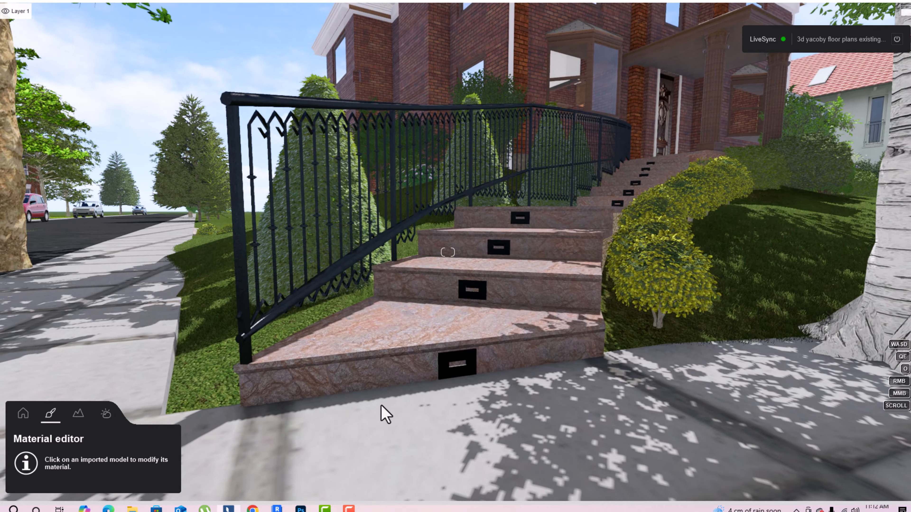
pyautogui.click(384, 414)
pyautogui.press('w')
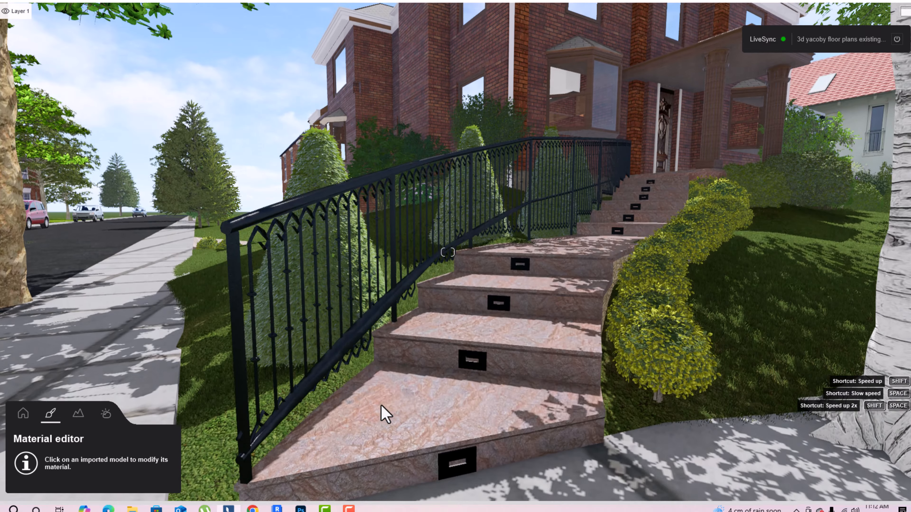
pyautogui.click(24, 415)
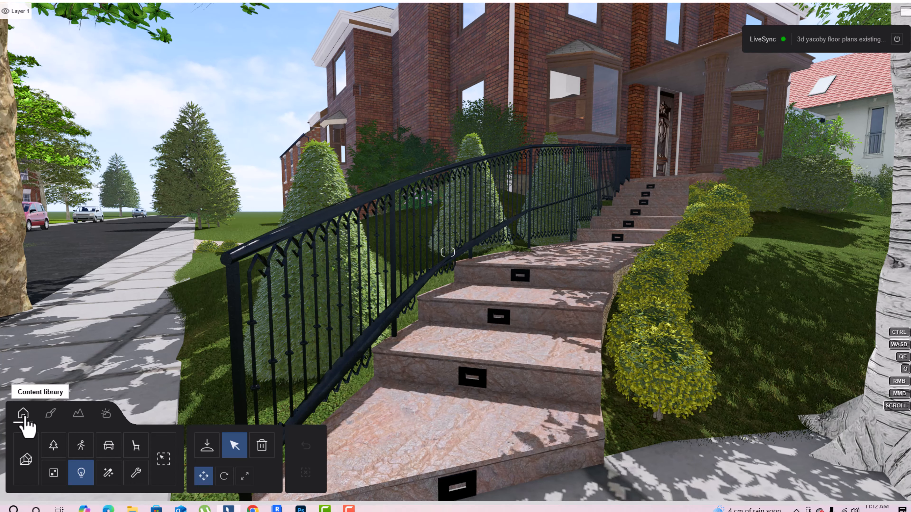
pyautogui.click(80, 480)
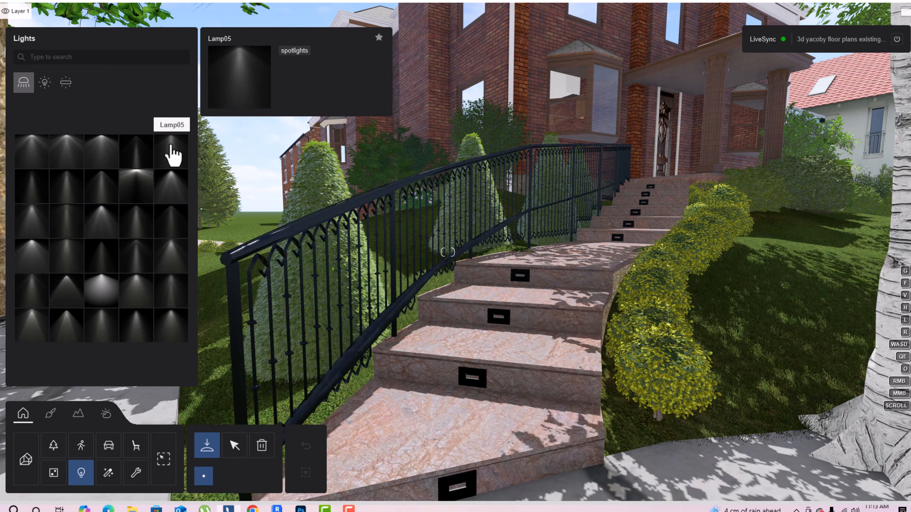
pyautogui.click(172, 155)
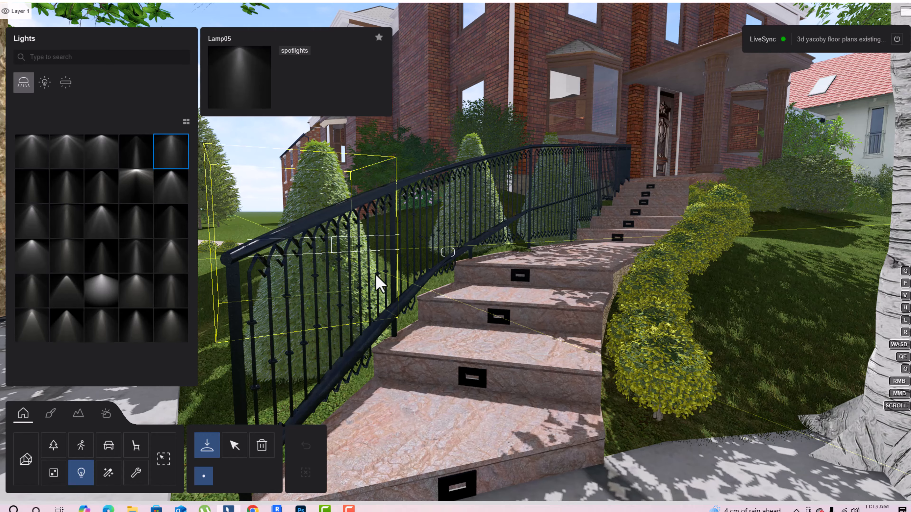
pyautogui.press('s')
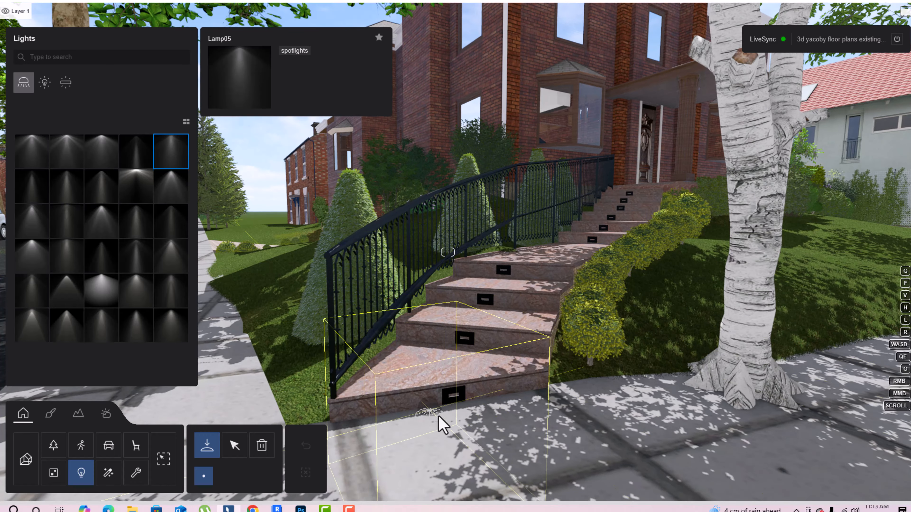
pyautogui.press('w')
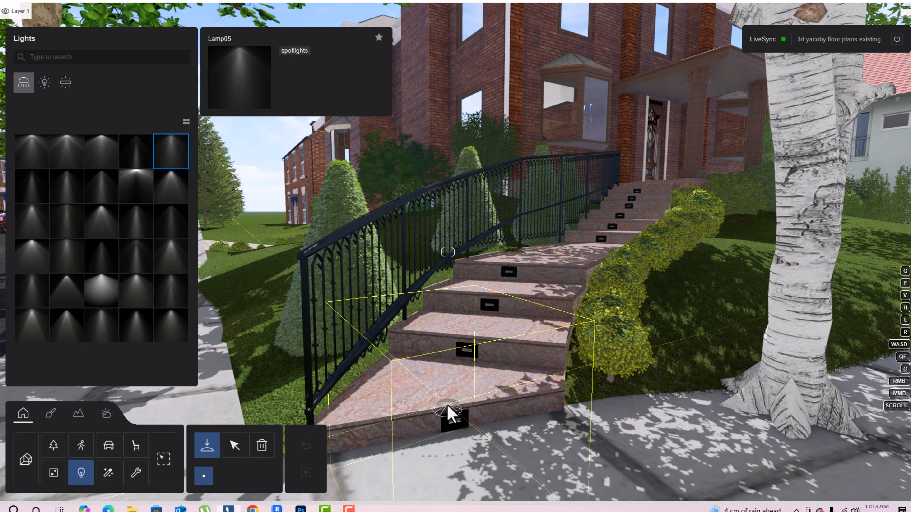
pyautogui.press('s')
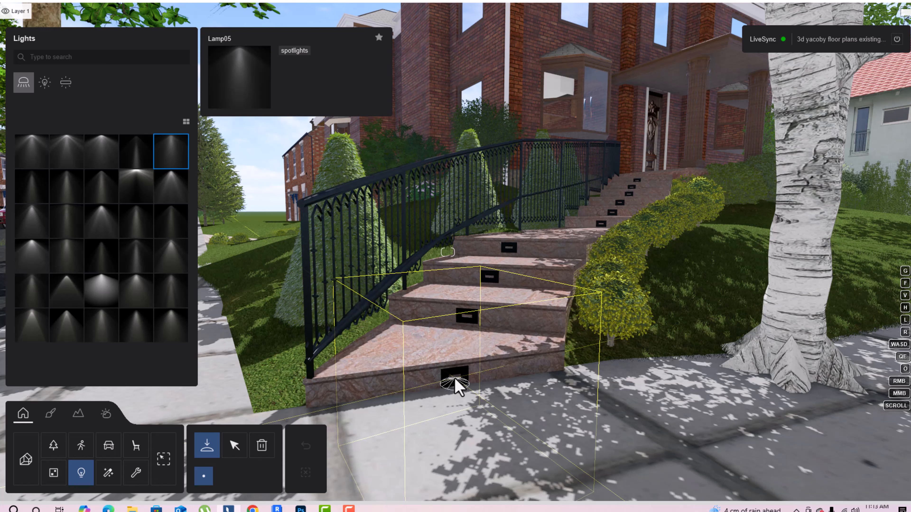
pyautogui.click(455, 382)
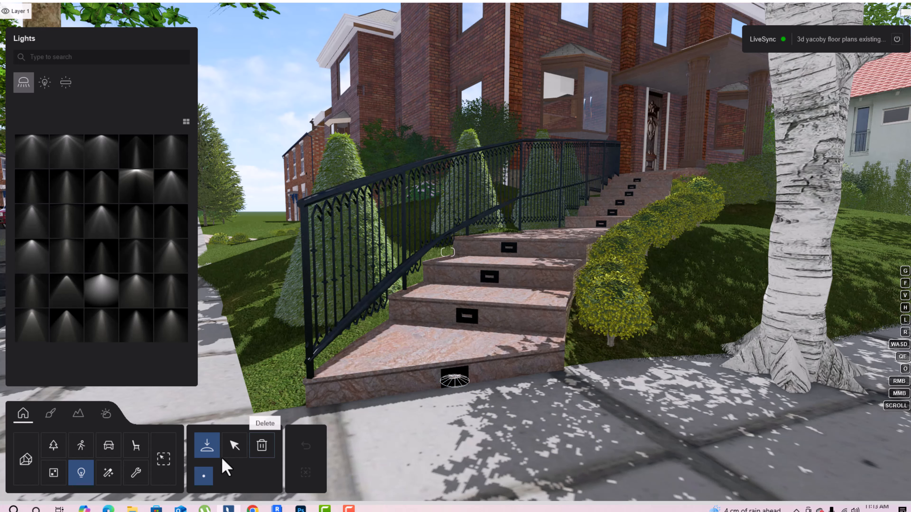
# Give the placed spotlight a warm yellow color, a light radius of 0.13 m, and a narrower cone angle
pyautogui.click(235, 446)
pyautogui.click(454, 383)
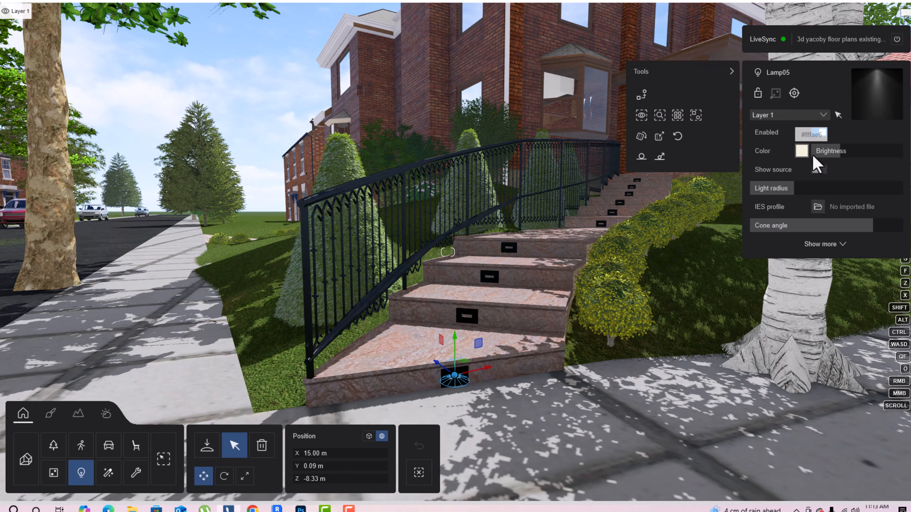
pyautogui.click(803, 154)
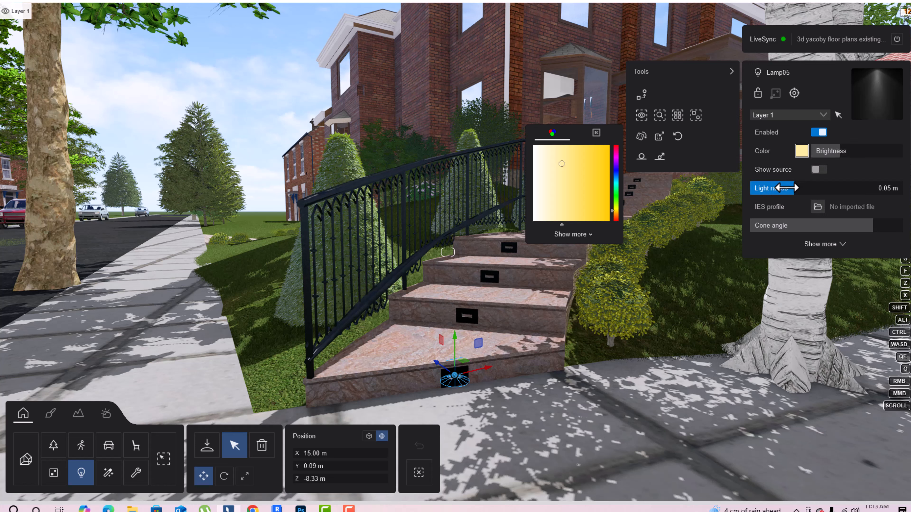
pyautogui.moveTo(795, 187)
pyautogui.mouseDown()
pyautogui.moveTo(817, 185)
pyautogui.moveTo(785, 188)
pyautogui.mouseUp()
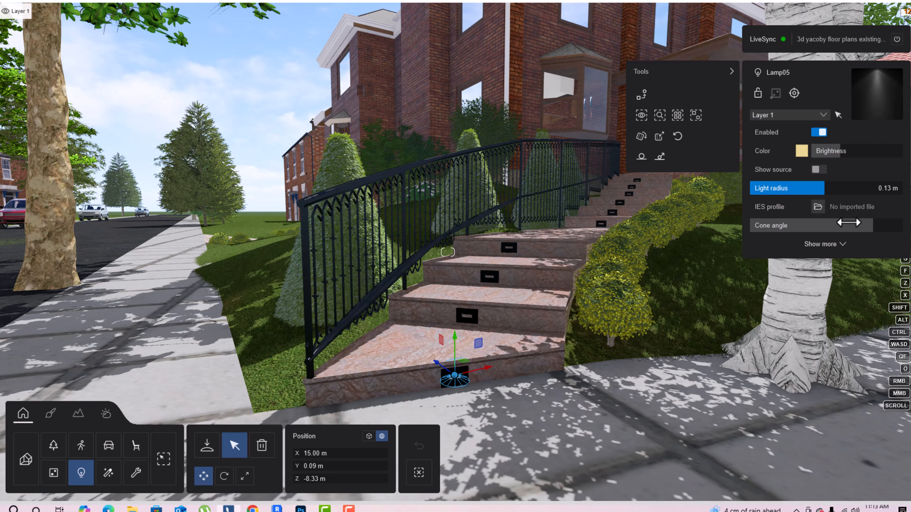
pyautogui.moveTo(848, 223)
pyautogui.mouseDown()
pyautogui.moveTo(862, 225)
pyautogui.moveTo(841, 225)
pyautogui.mouseUp()
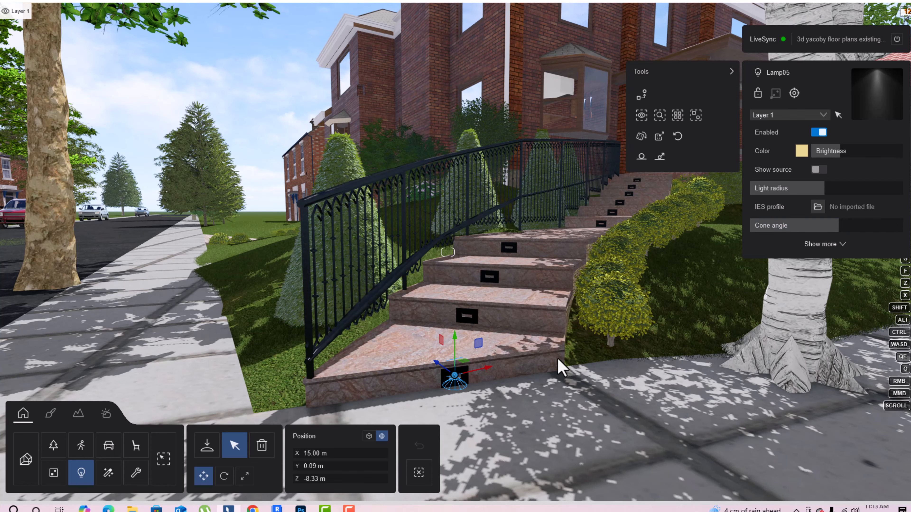
# Rotate the lowest riser's spotlight to shine from the fixture opening onto the pavement, and reduce its brightness
pyautogui.press('e')
pyautogui.press('w')
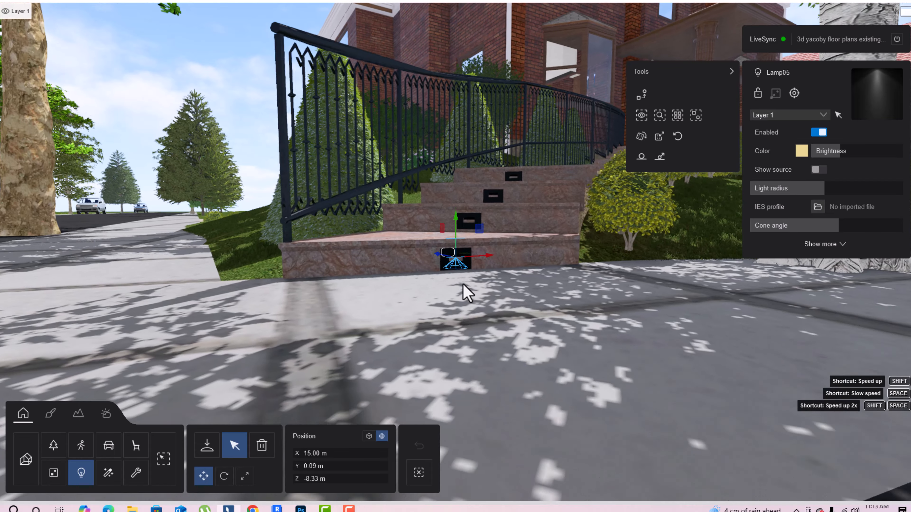
pyautogui.press('w')
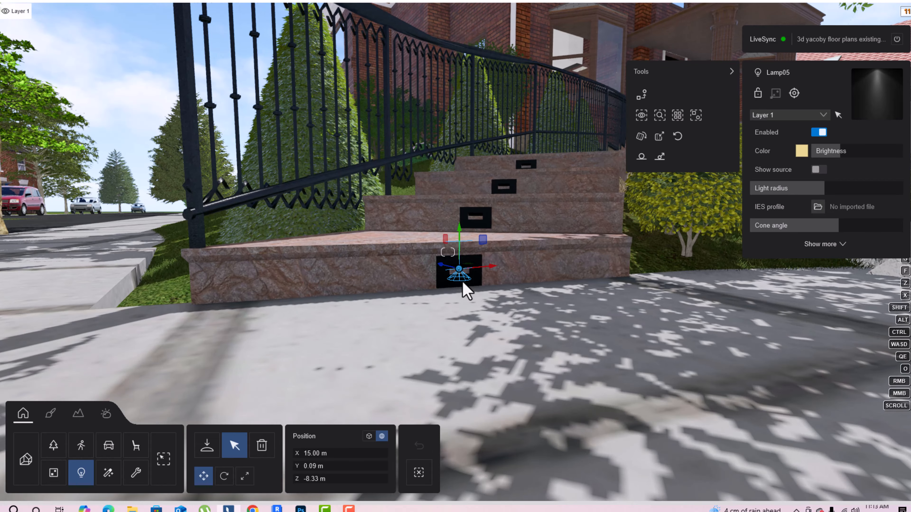
pyautogui.click(224, 476)
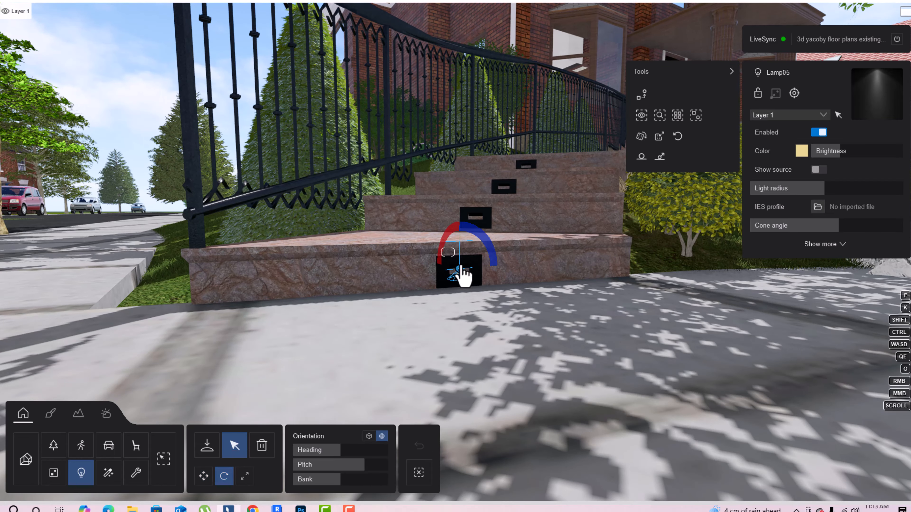
pyautogui.press('w')
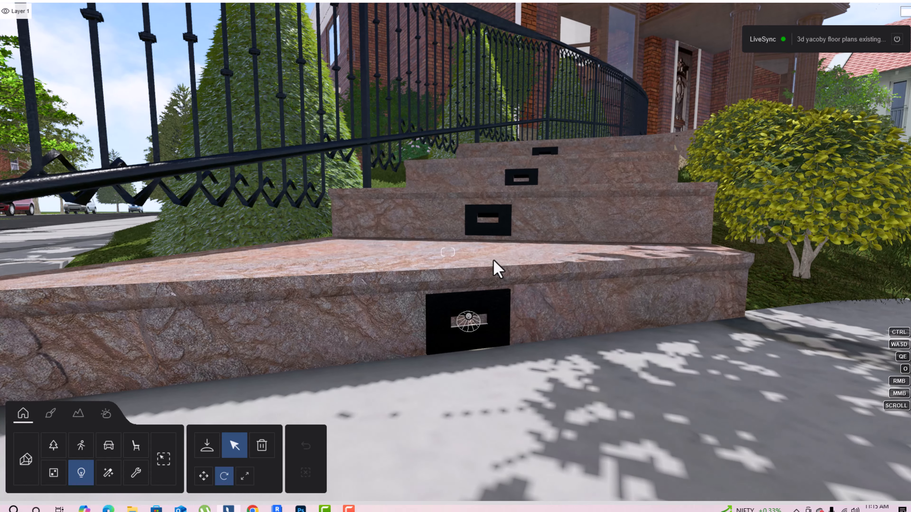
pyautogui.click(469, 325)
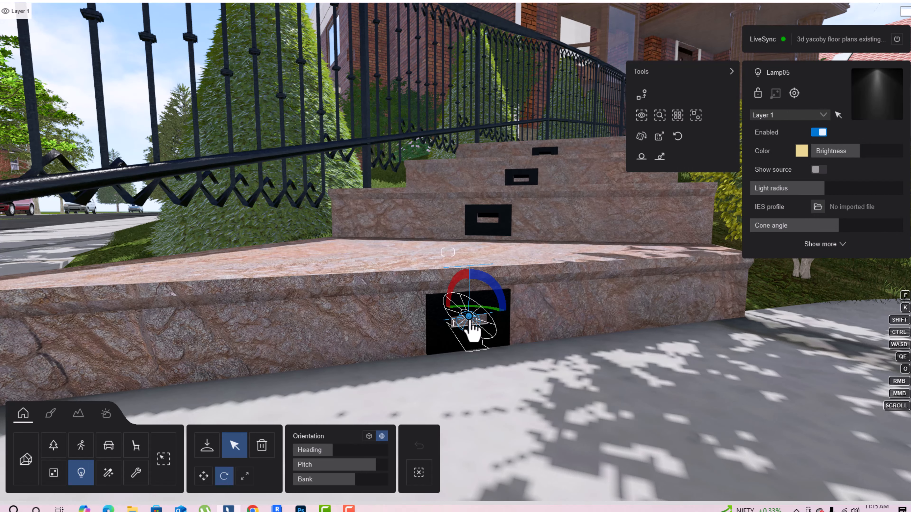
pyautogui.moveTo(851, 152); pyautogui.dragTo(843, 152)
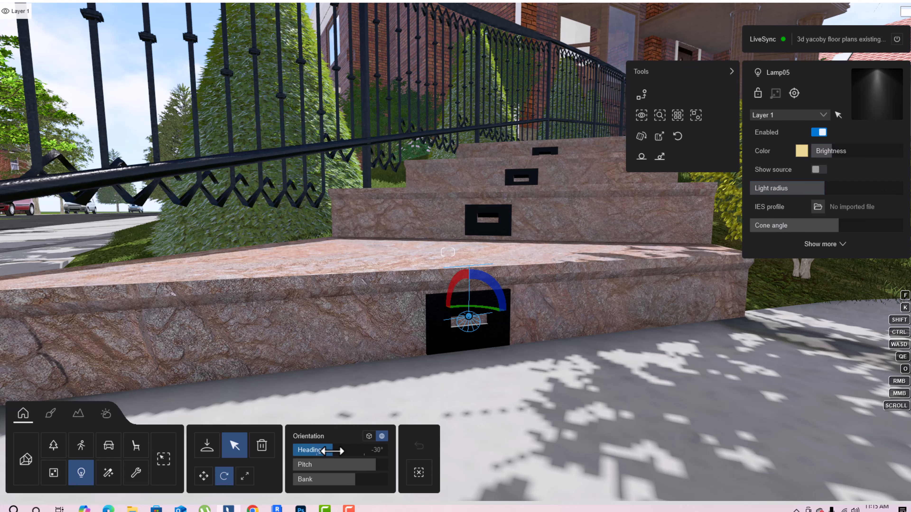
pyautogui.moveTo(331, 450); pyautogui.dragTo(393, 438)
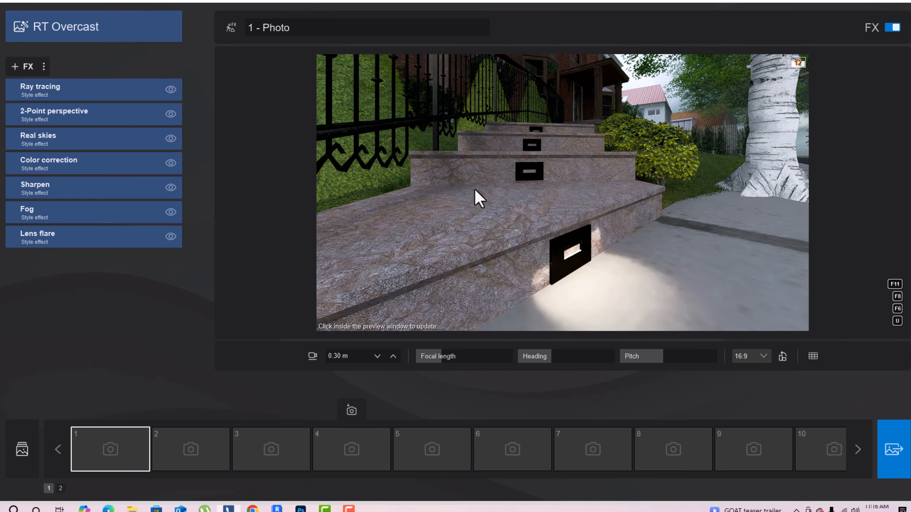
# Check the lowest riser's spotlight in the rendered photo preview from close up and farther back
pyautogui.click(501, 216)
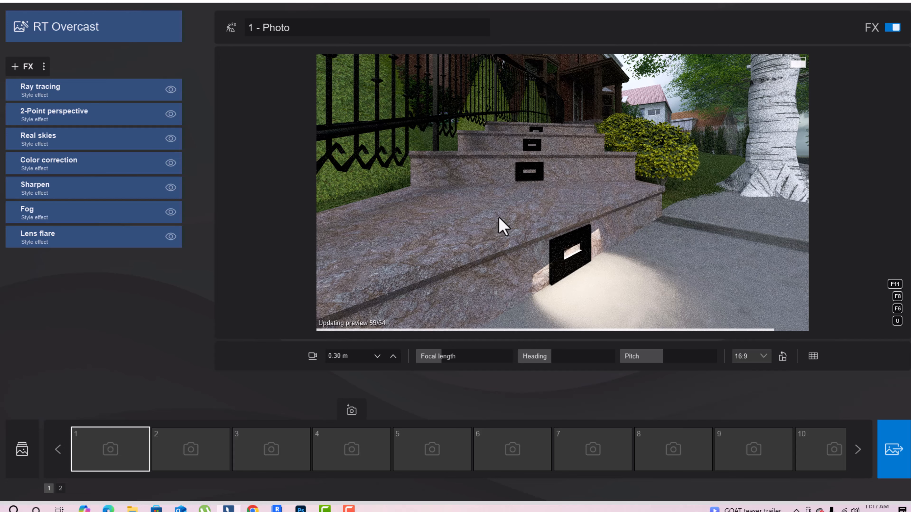
pyautogui.press('s')
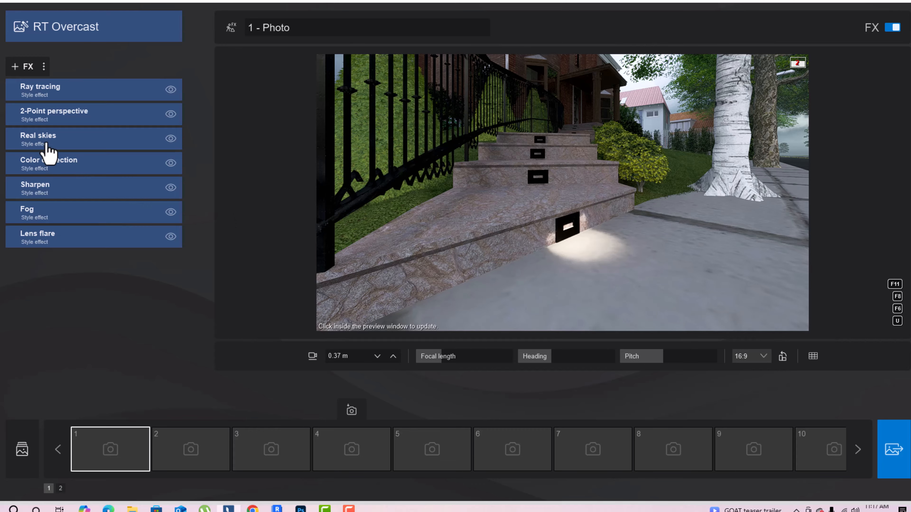
pyautogui.click(0, 37)
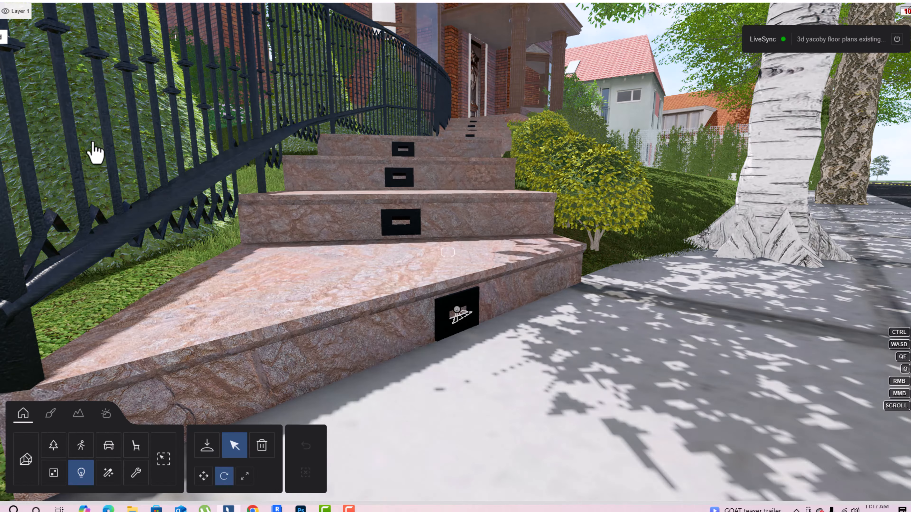
pyautogui.click(457, 313)
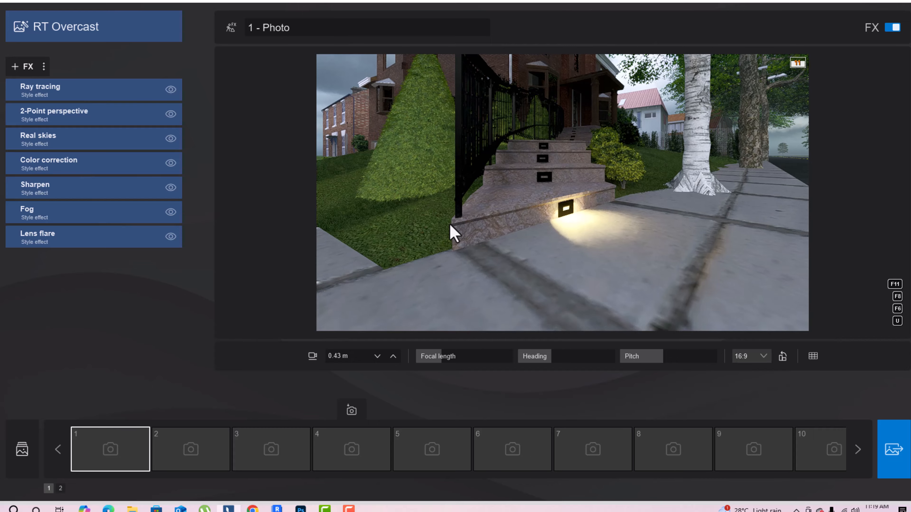
pyautogui.scroll(3, 449, 232)
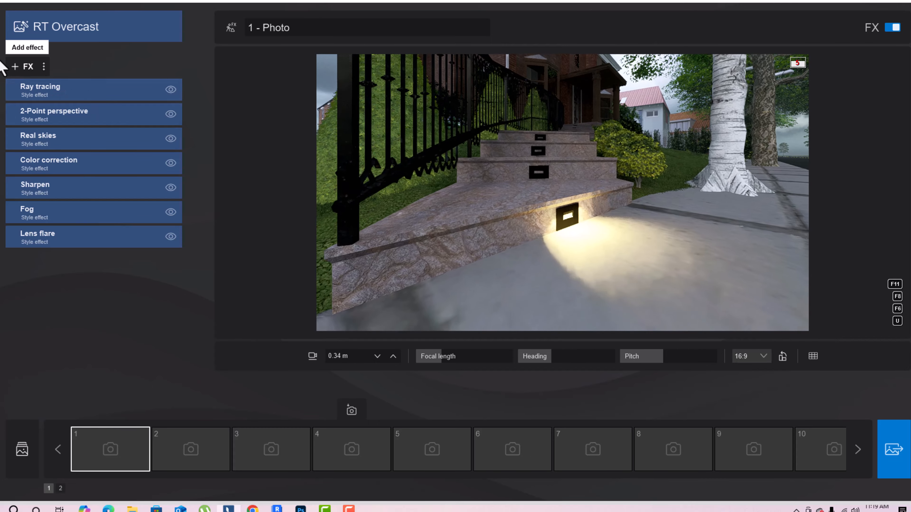
pyautogui.click(1, 37)
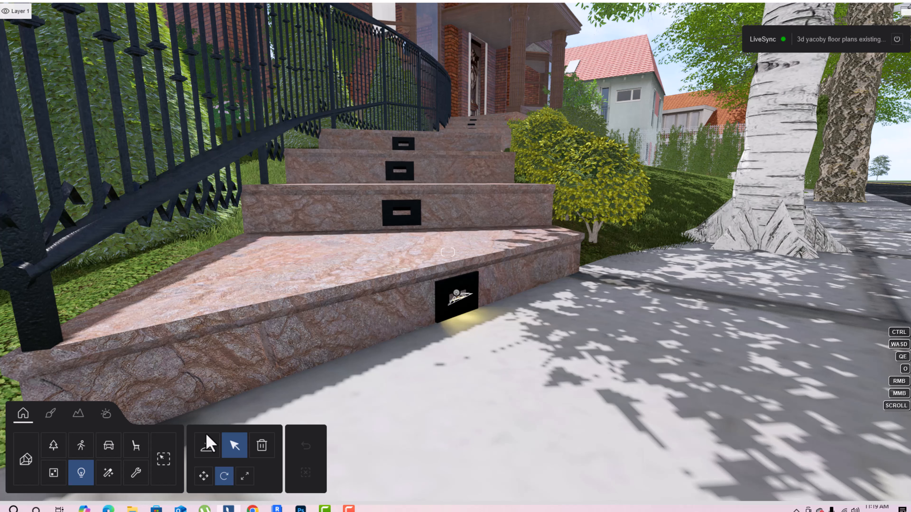
# Copy the lowest riser's spotlight to the second riser's fixture, at about X 15.39 m, Y 0.26 m, Z -7.83 m
pyautogui.click(458, 300)
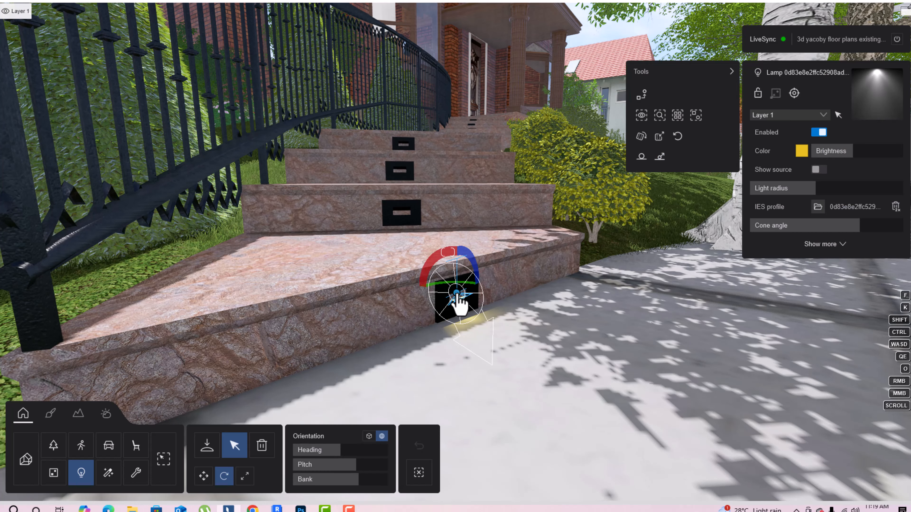
pyautogui.click(204, 477)
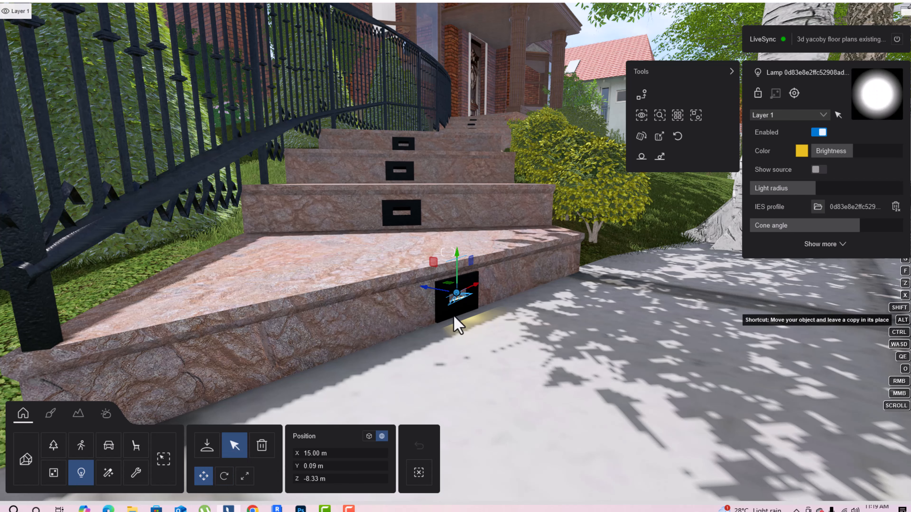
pyautogui.moveTo(435, 260); pyautogui.dragTo(401, 211)
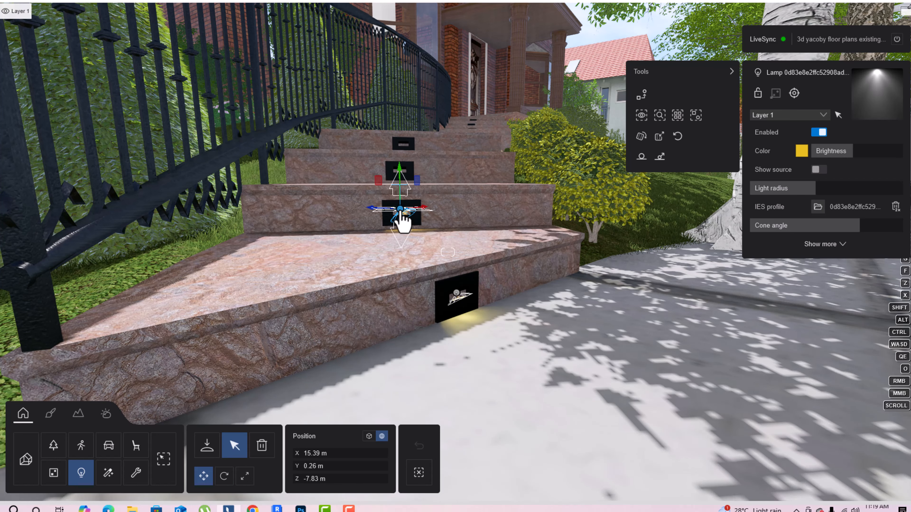
# Copy the second riser's spotlight to the next two risers' fixtures and to the first fixture of the upper flight
pyautogui.scroll(3, 405, 197)
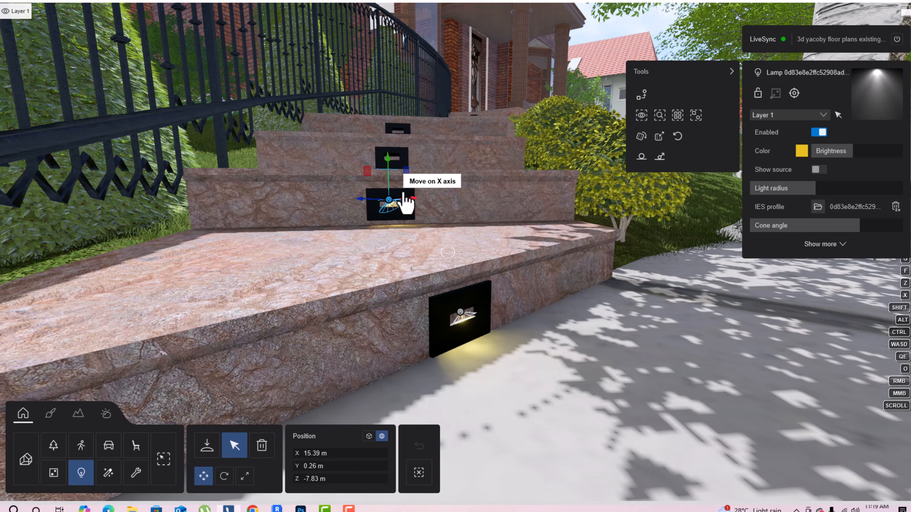
pyautogui.scroll(-5, 406, 203)
pyautogui.scroll(4, 405, 202)
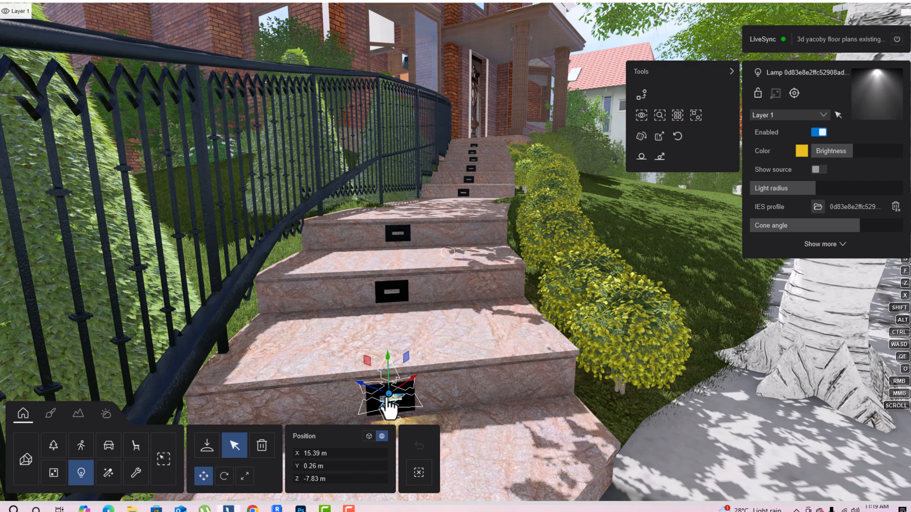
pyautogui.keyDown('alt'); pyautogui.moveTo(389, 409); pyautogui.dragTo(461, 193); pyautogui.keyUp('alt')
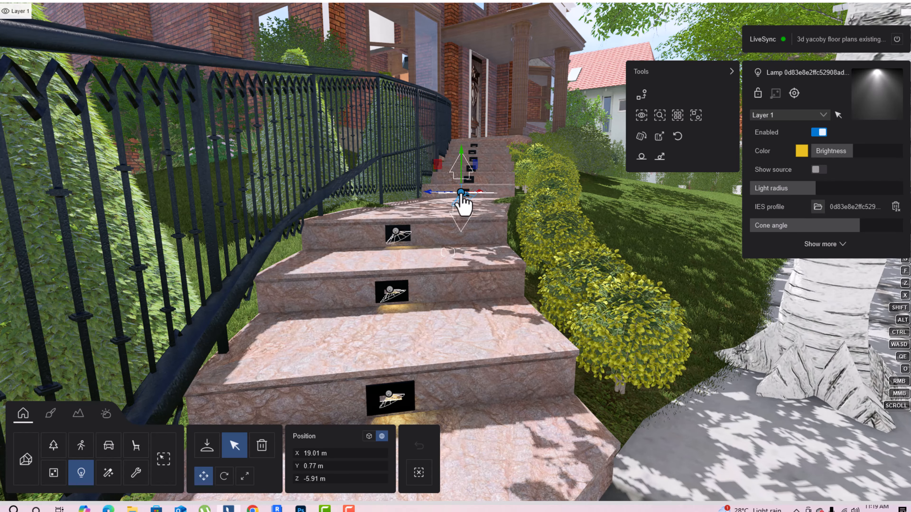
# Copy the spotlight from the upper flight's first riser to the remaining step light fixtures up to the entrance
pyautogui.press('w')
pyautogui.press('s')
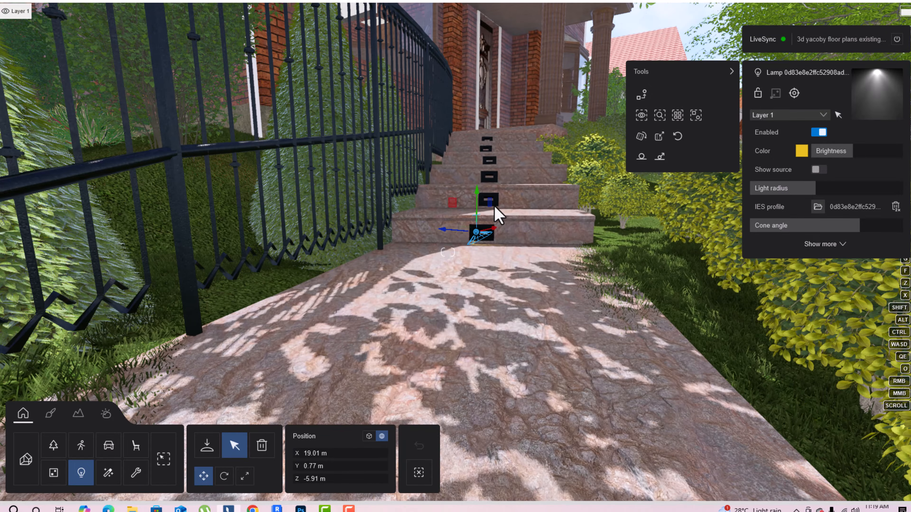
pyautogui.press('w')
pyautogui.press('q')
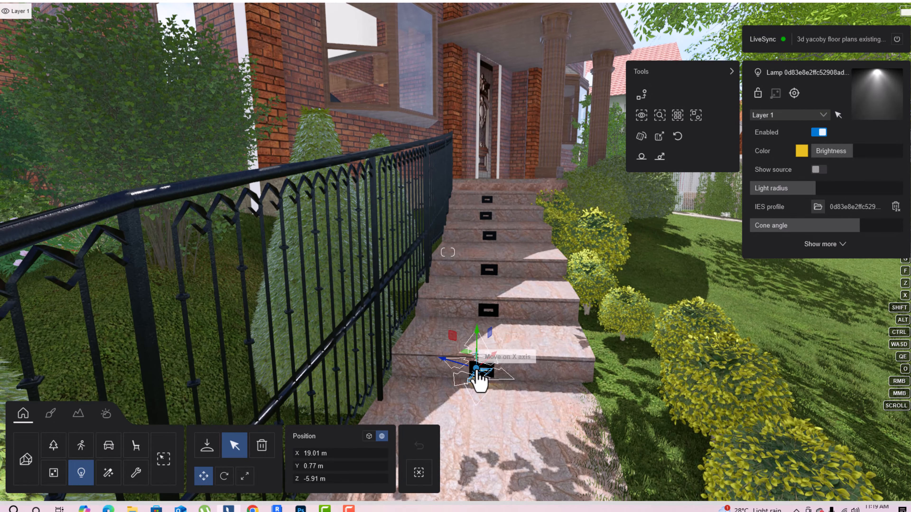
pyautogui.keyDown('alt'); pyautogui.moveTo(480, 381); pyautogui.dragTo(486, 223); pyautogui.keyUp('alt')
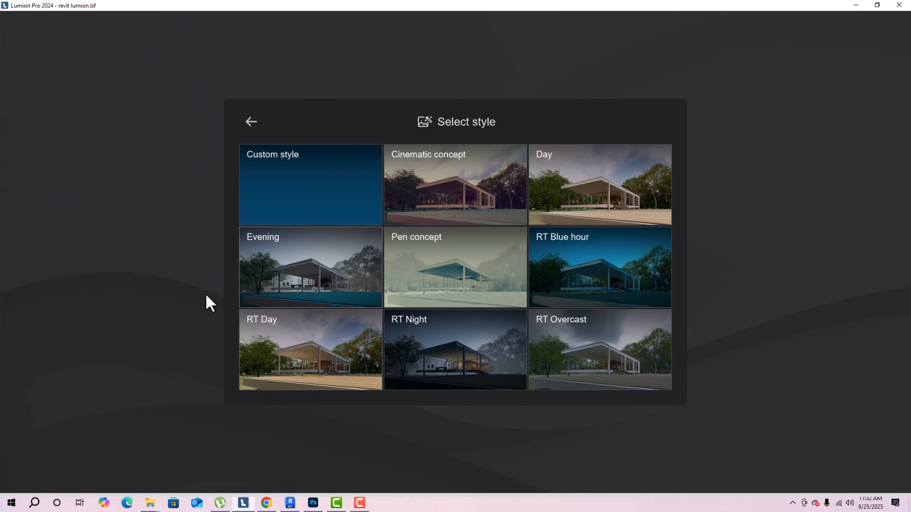
# Apply the Evening style to the photo of the lit stair and update its rendered preview
pyautogui.click(309, 280)
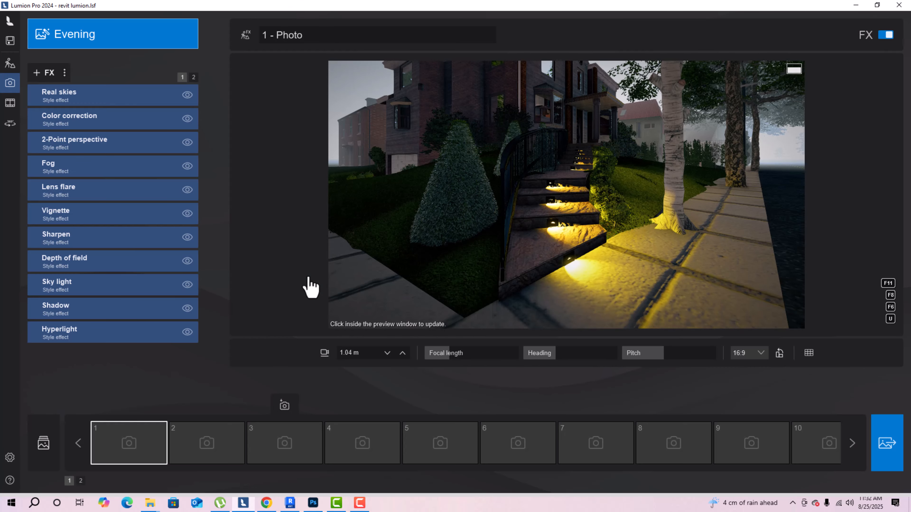
pyautogui.click(460, 235)
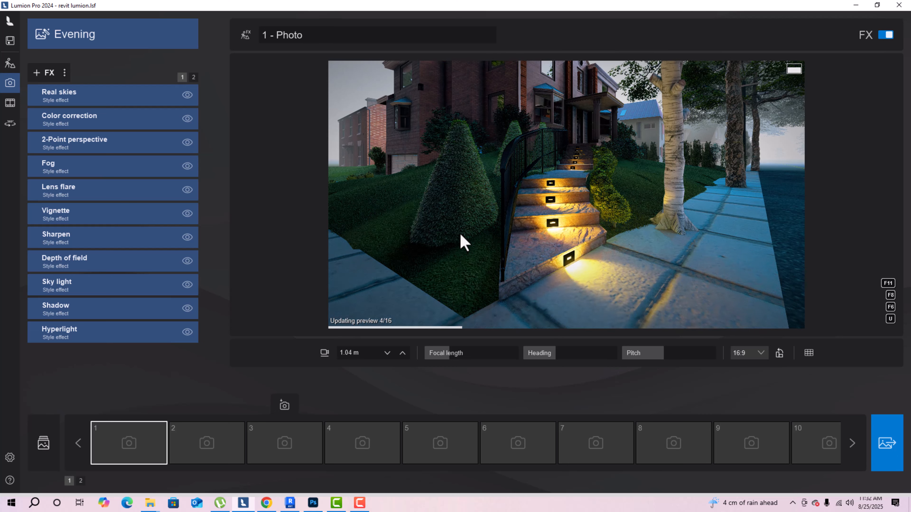